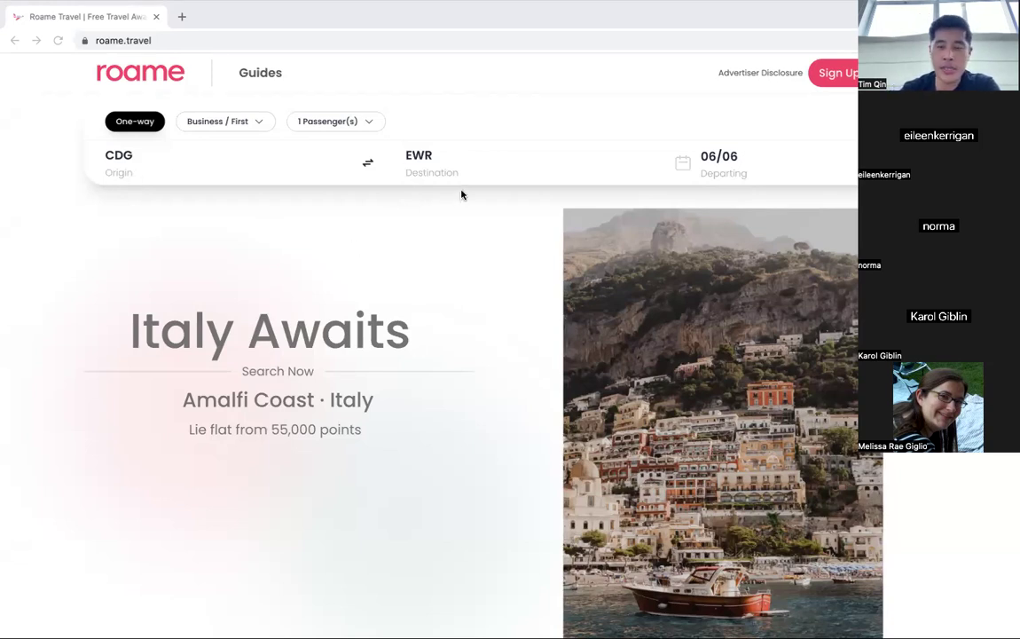
{"action": "left_click", "coordinate": [735, 167]}
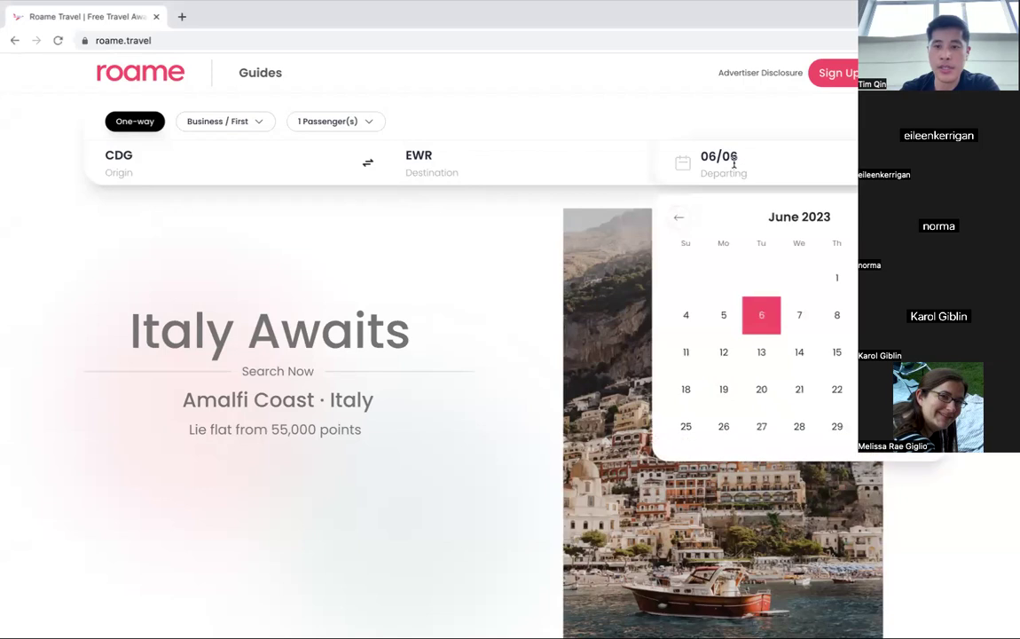
{"action": "left_click", "coordinate": [467, 224]}
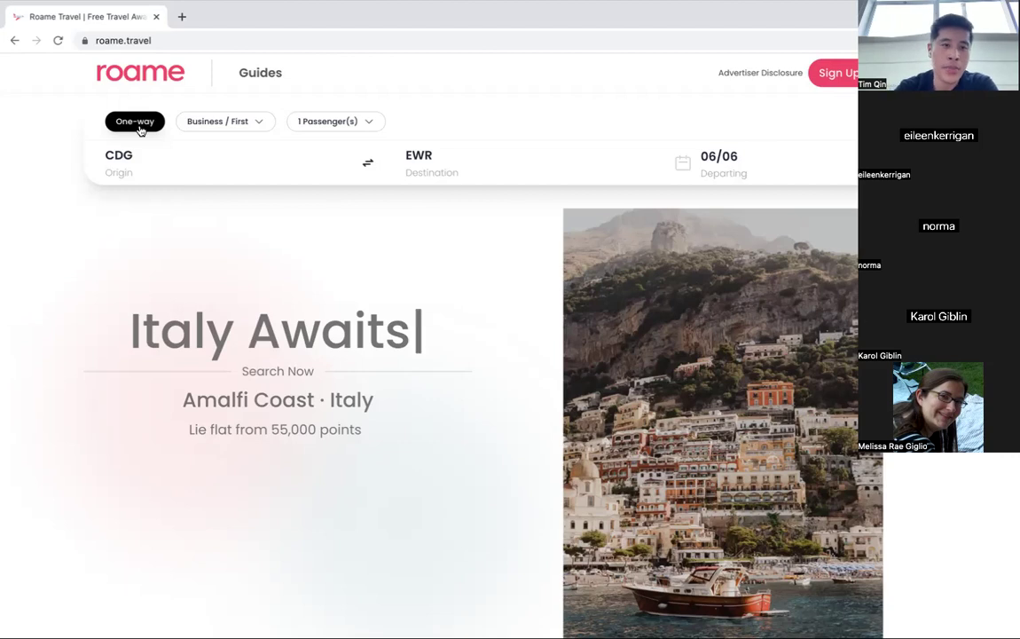
{"action": "left_click", "coordinate": [217, 128]}
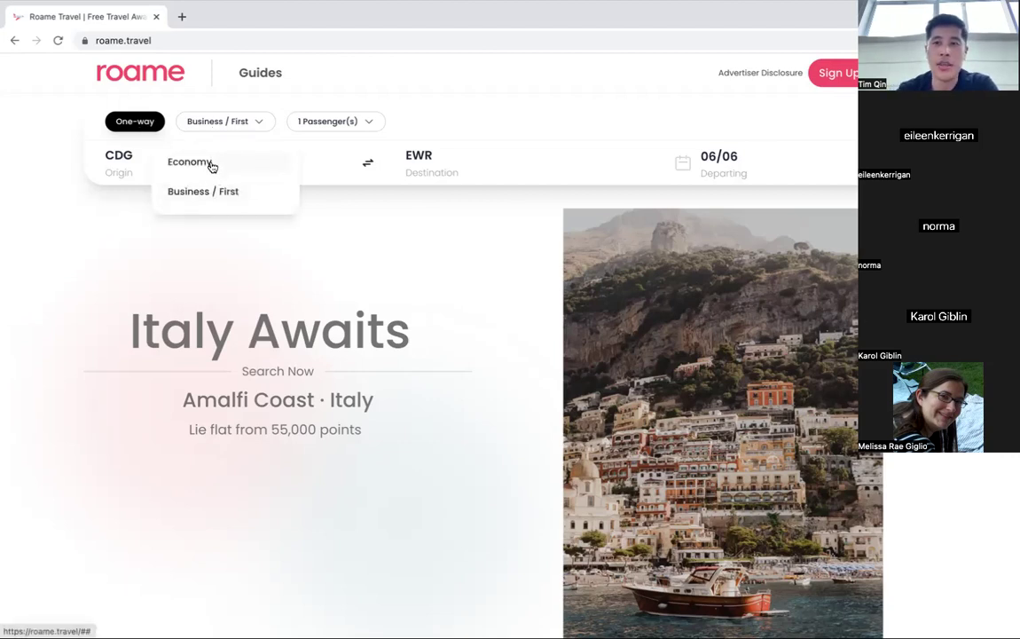
{"action": "left_click", "coordinate": [366, 124]}
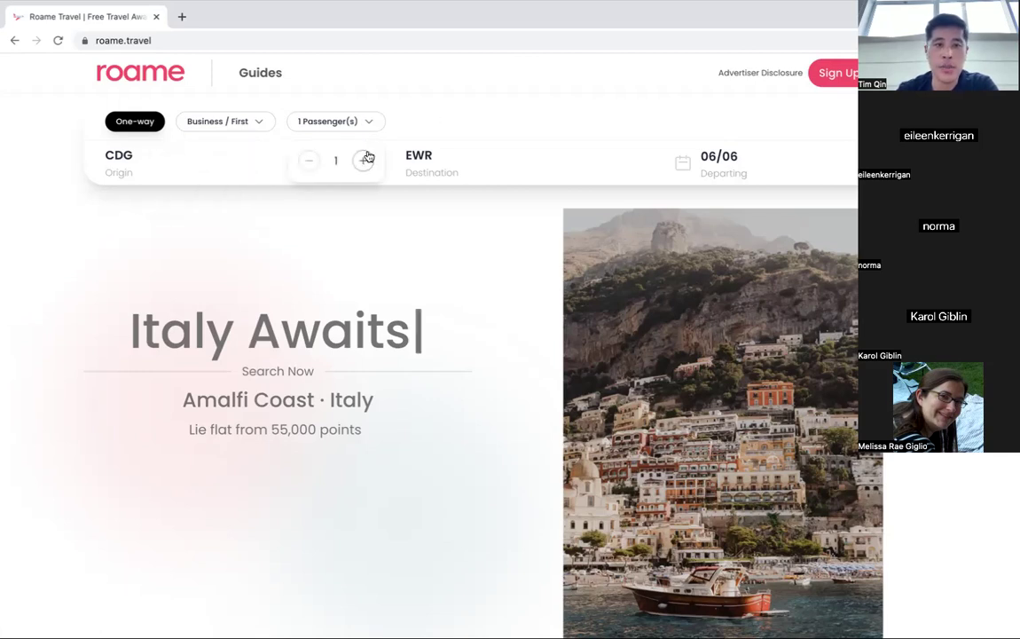
{"action": "left_click", "coordinate": [362, 160]}
{"action": "left_click", "coordinate": [308, 160]}
{"action": "left_click", "coordinate": [451, 119]}
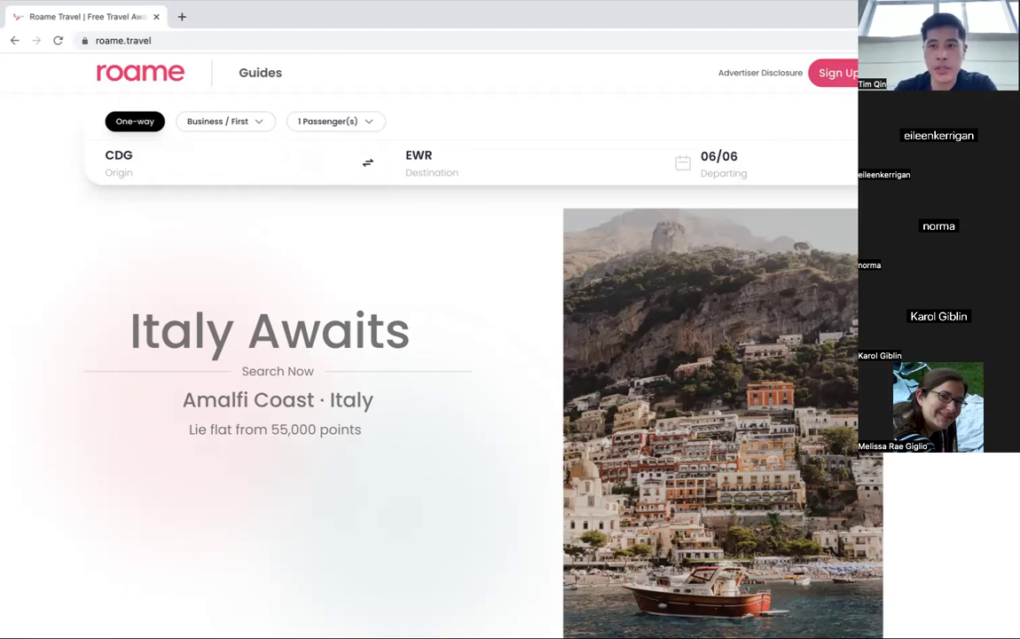
Request a magic sign-in link for the account e-mail from the Sign Up page.
{"action": "left_click", "coordinate": [820, 72]}
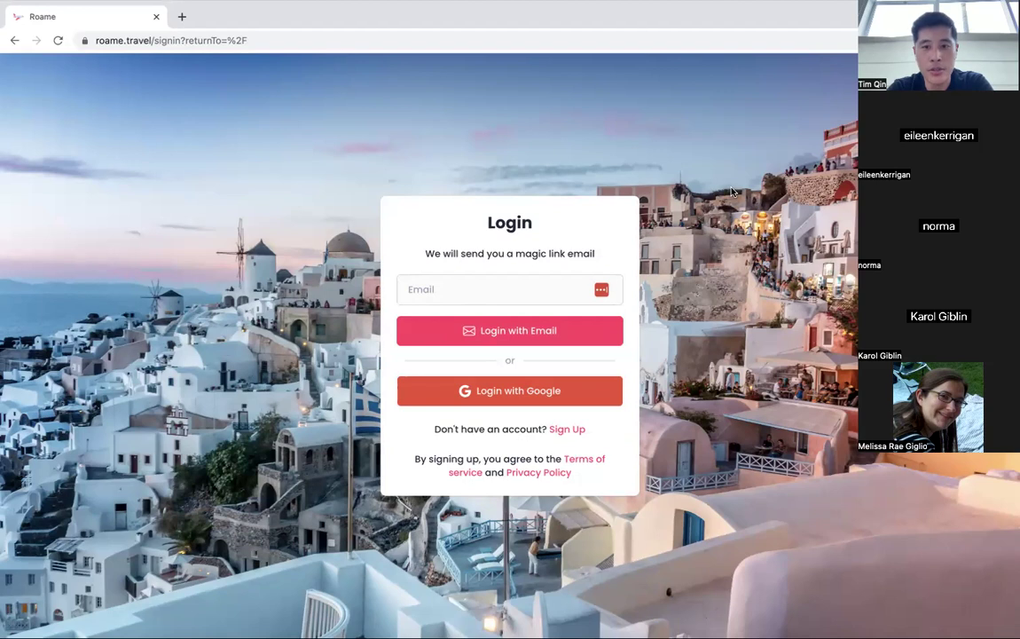
{"action": "left_click", "coordinate": [447, 289]}
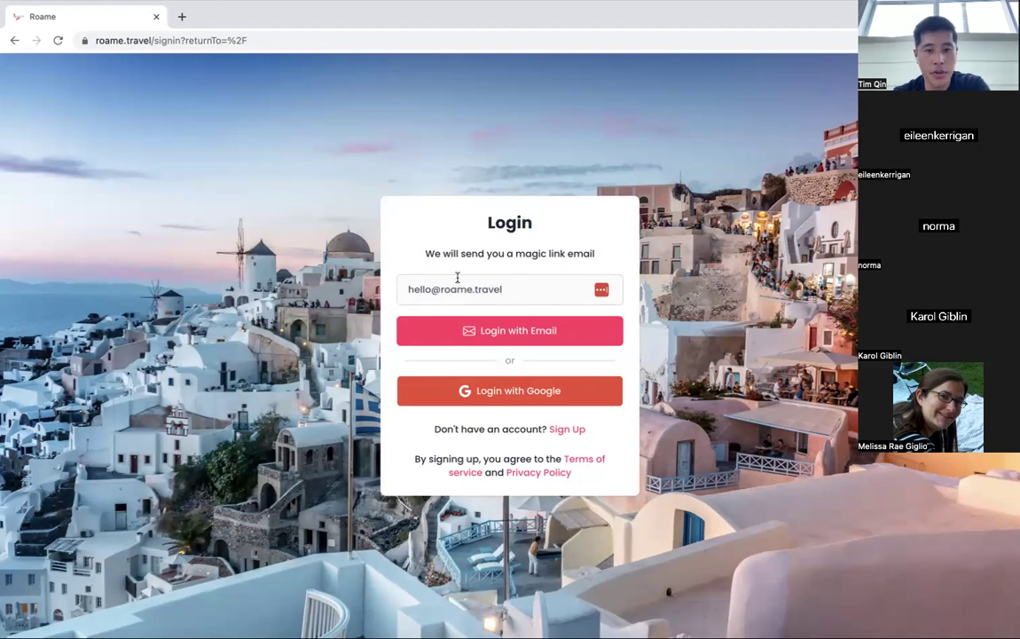
{"action": "left_click", "coordinate": [515, 337]}
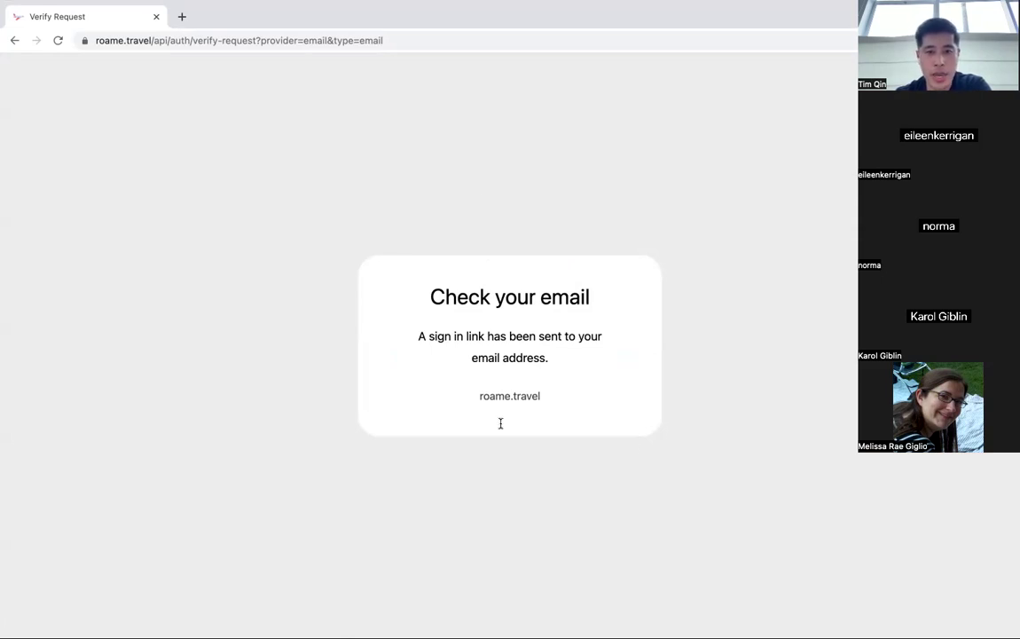
Open the e-mailed magic sign-in link in the address bar to finish logging in.
{"action": "left_click", "coordinate": [143, 35]}
{"action": "key", "text": "ctrl+v"}
{"action": "key", "text": "Return"}
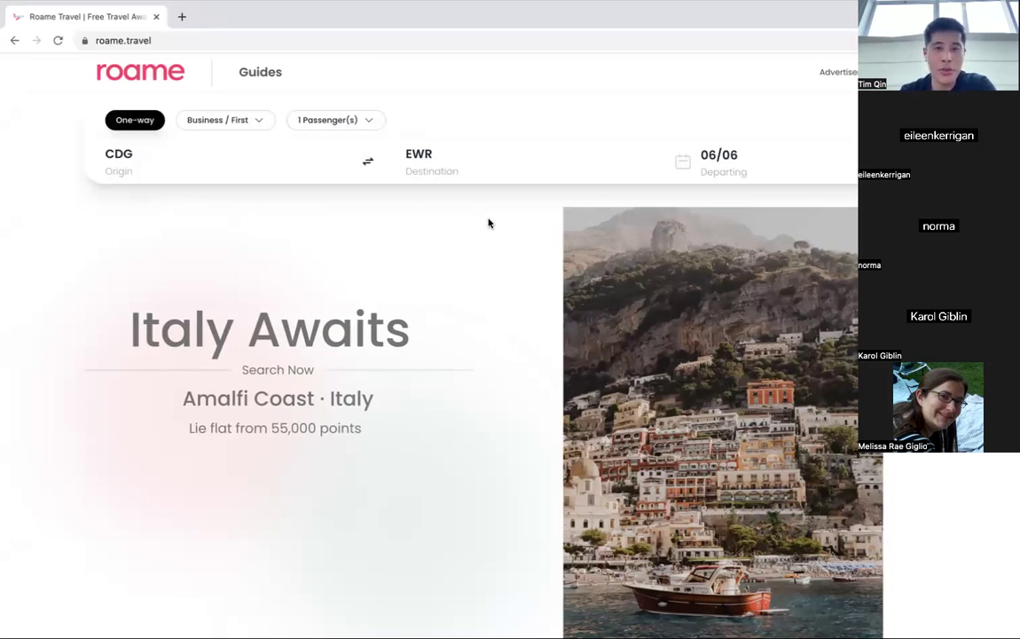
Run the one-way CDG to EWR business search for 06/06.
{"action": "left_click", "coordinate": [203, 153]}
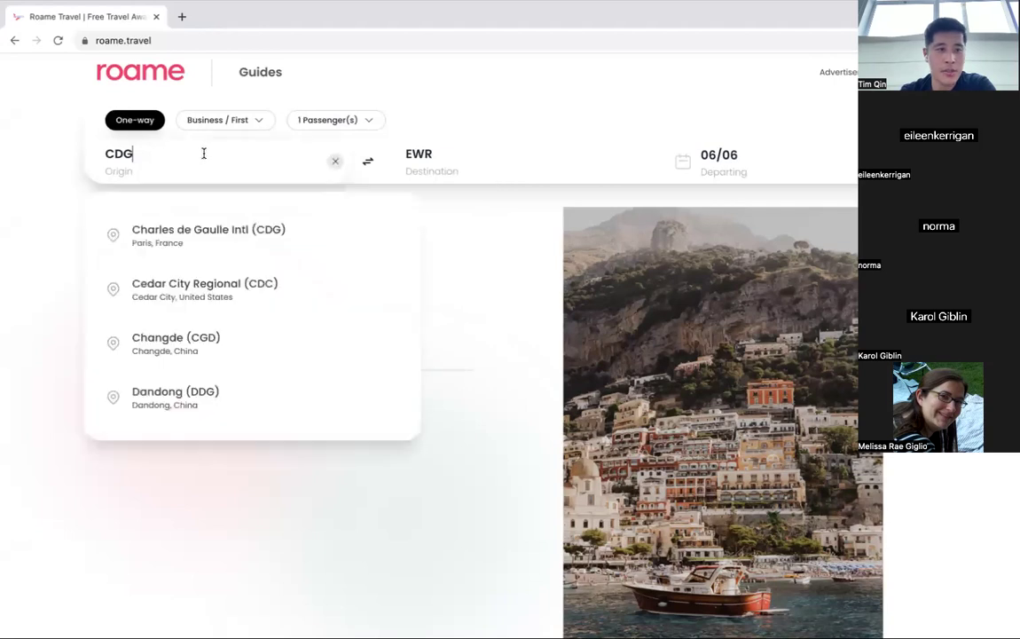
{"action": "left_click", "coordinate": [493, 159]}
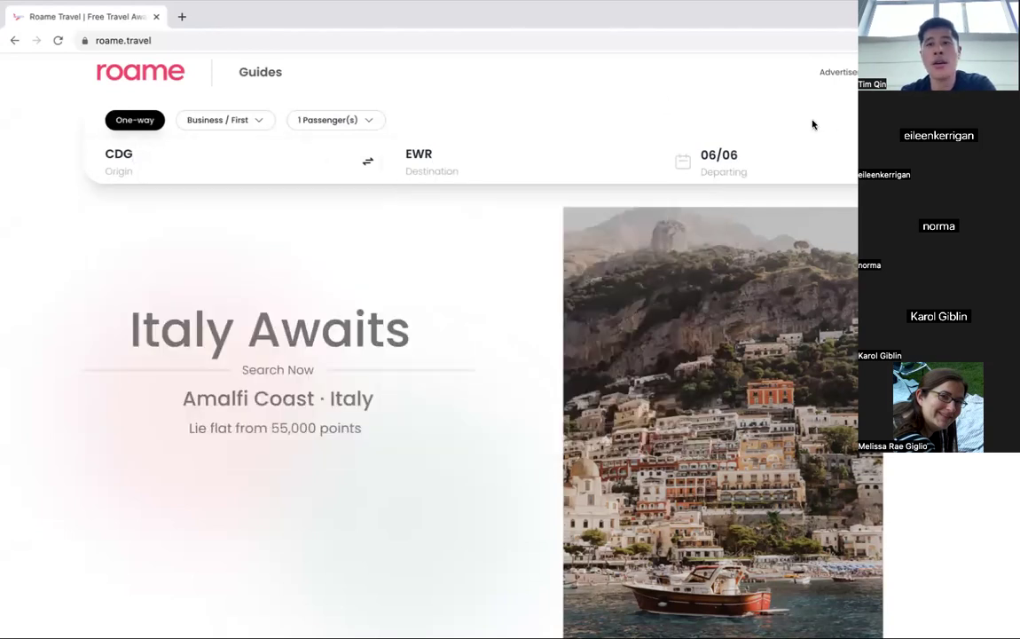
{"action": "left_click", "coordinate": [789, 156]}
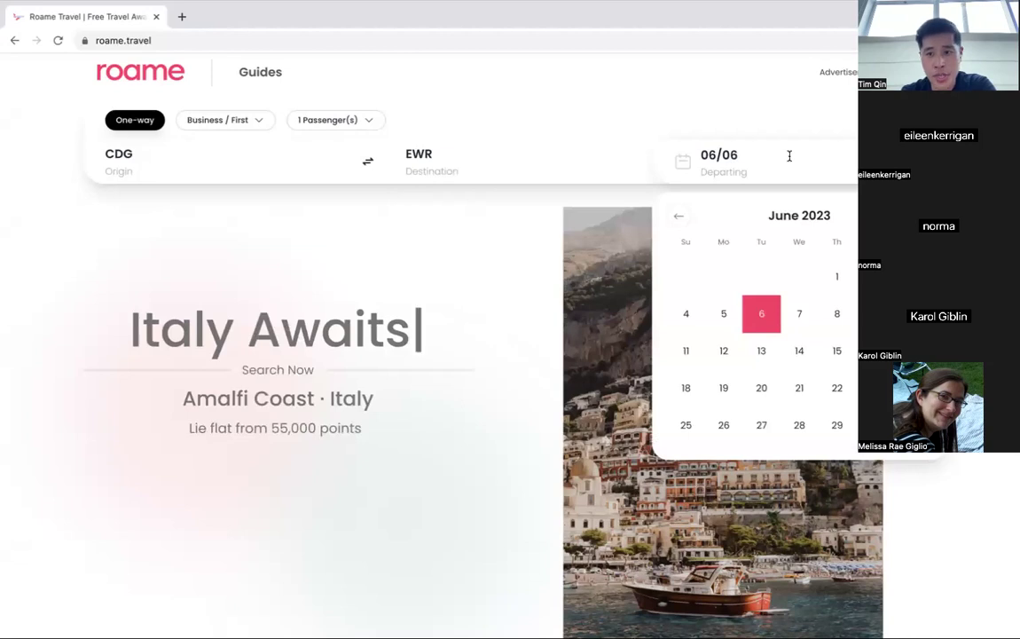
{"action": "left_click", "coordinate": [790, 155]}
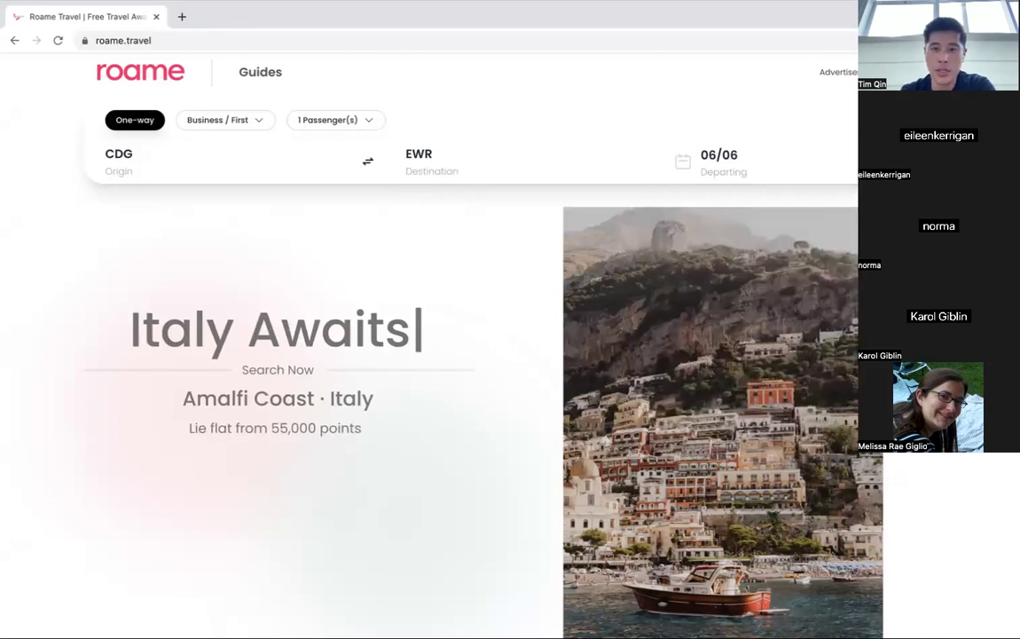
{"action": "left_click", "coordinate": [887, 160]}
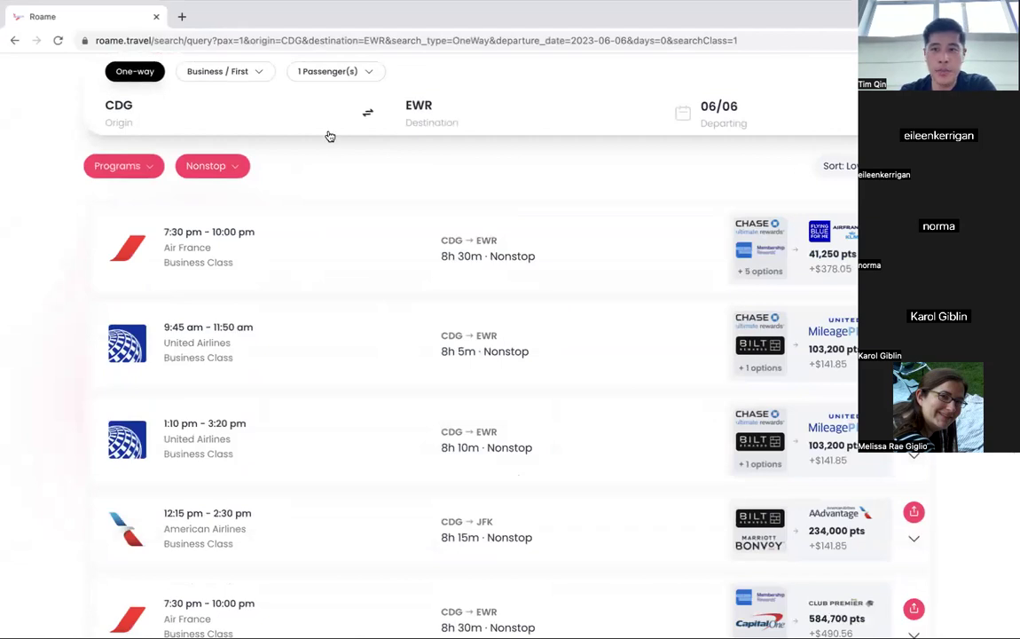
Clear the nonstop-only Stops filter so connecting itineraries from 32,300 pts appear.
{"action": "scroll", "coordinate": [329, 136], "scroll_direction": "up", "scroll_amount": 1}
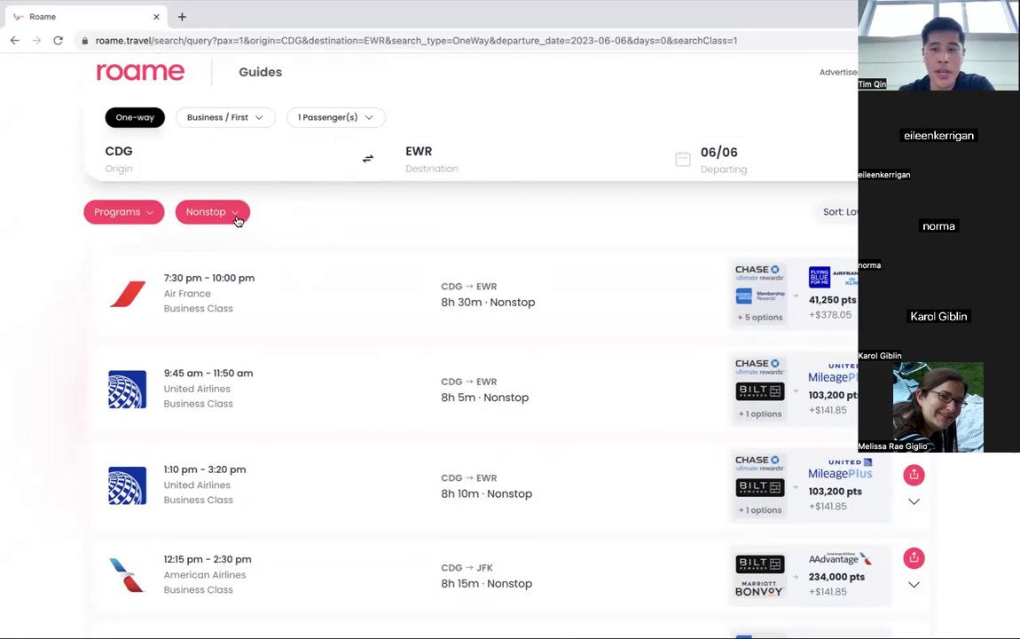
{"action": "scroll", "coordinate": [238, 219], "scroll_direction": "down", "scroll_amount": 7}
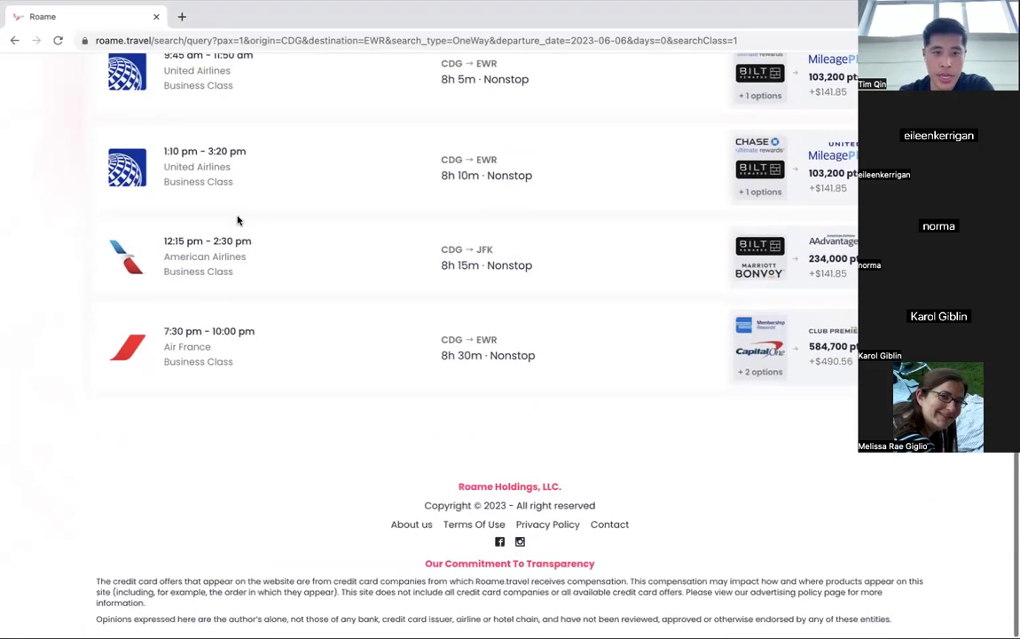
{"action": "scroll", "coordinate": [228, 260], "scroll_direction": "up", "scroll_amount": 8}
{"action": "left_click", "coordinate": [232, 215]}
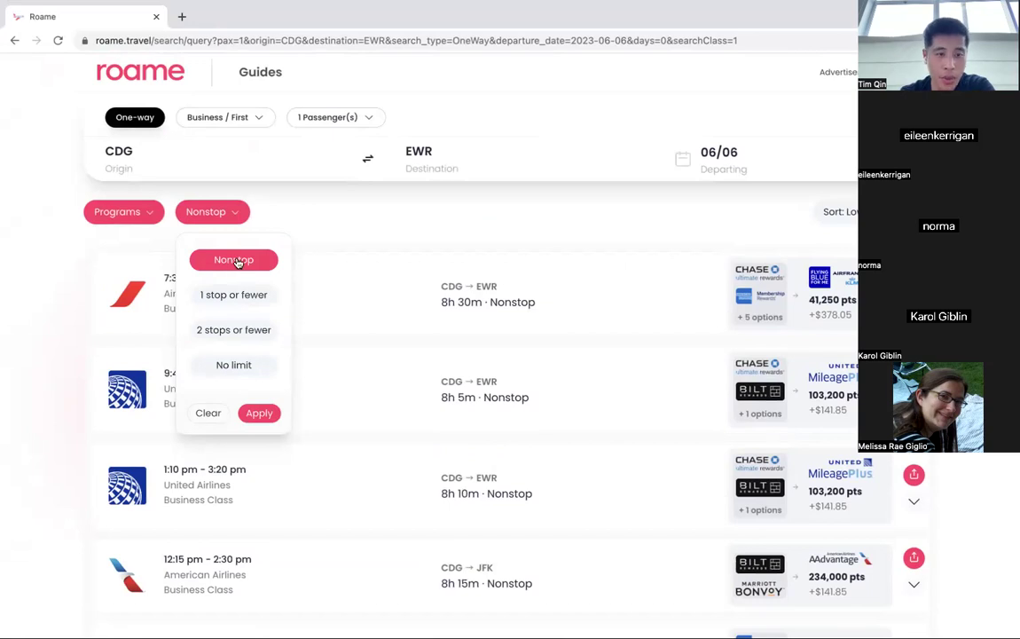
{"action": "left_click", "coordinate": [208, 413]}
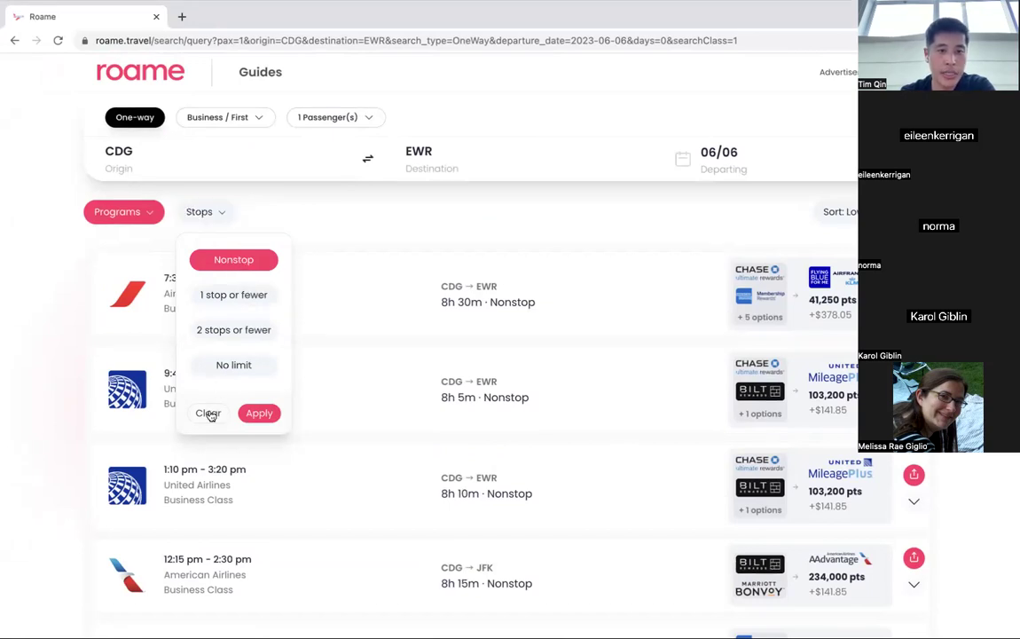
{"action": "left_click", "coordinate": [313, 350]}
{"action": "scroll", "coordinate": [519, 219], "scroll_direction": "down", "scroll_amount": 1}
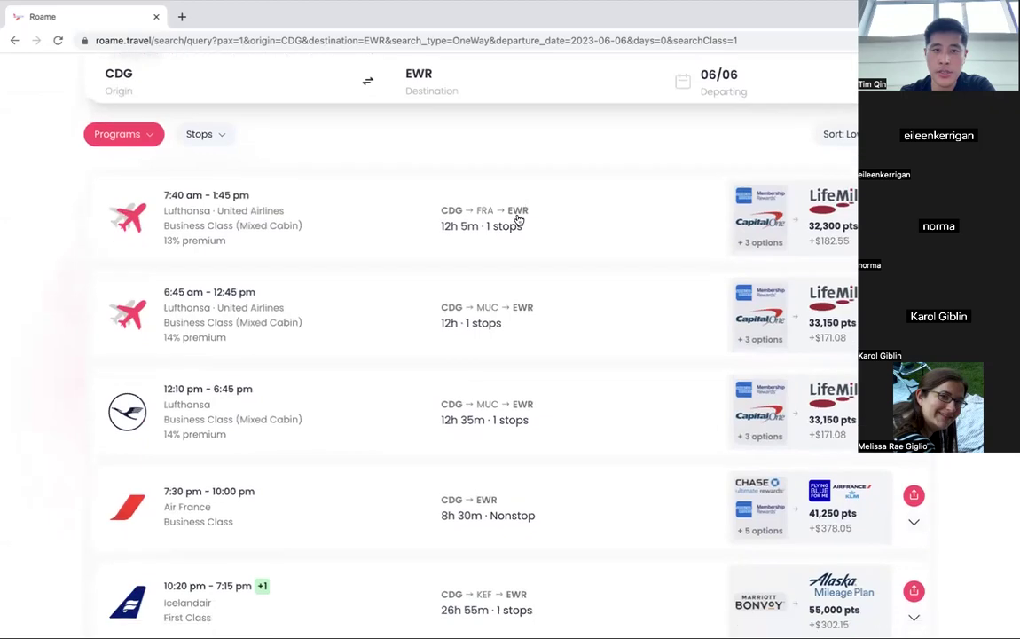
{"action": "scroll", "coordinate": [519, 220], "scroll_direction": "down", "scroll_amount": 15}
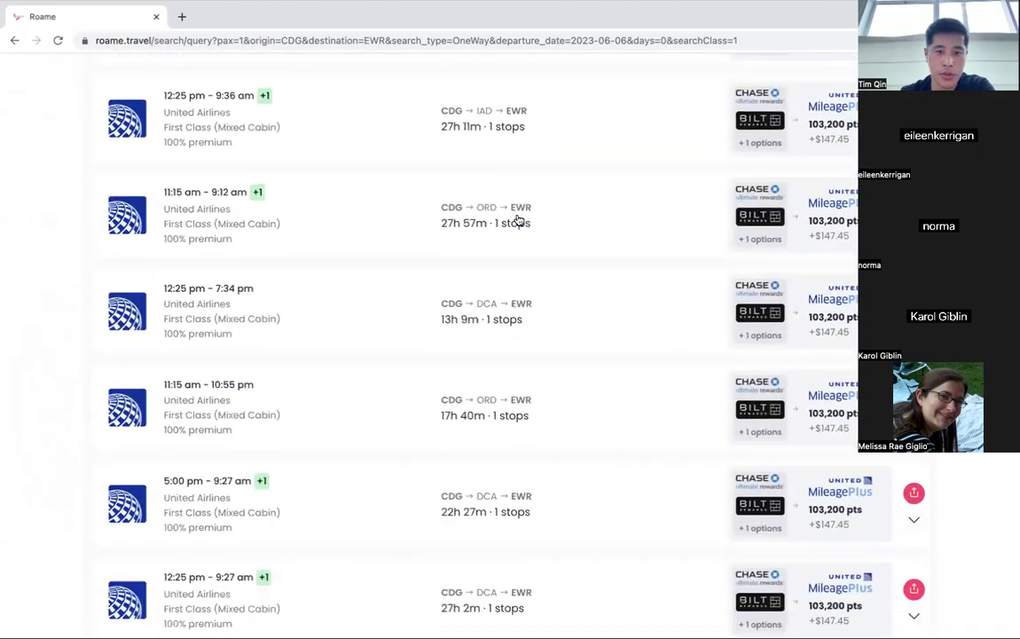
{"action": "scroll", "coordinate": [519, 220], "scroll_direction": "down", "scroll_amount": 15}
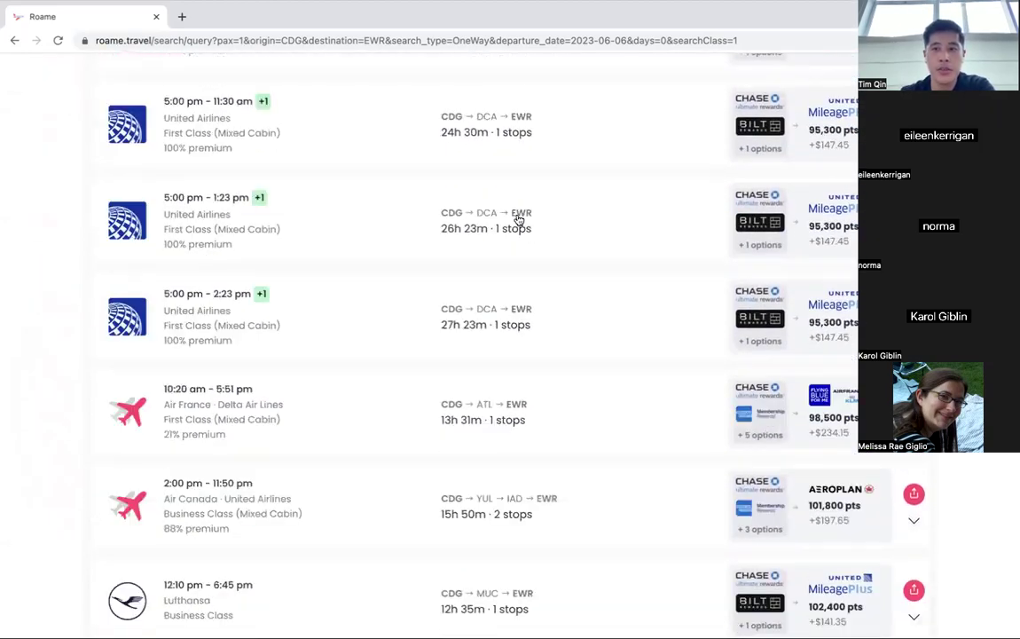
{"action": "scroll", "coordinate": [519, 220], "scroll_direction": "up", "scroll_amount": 20}
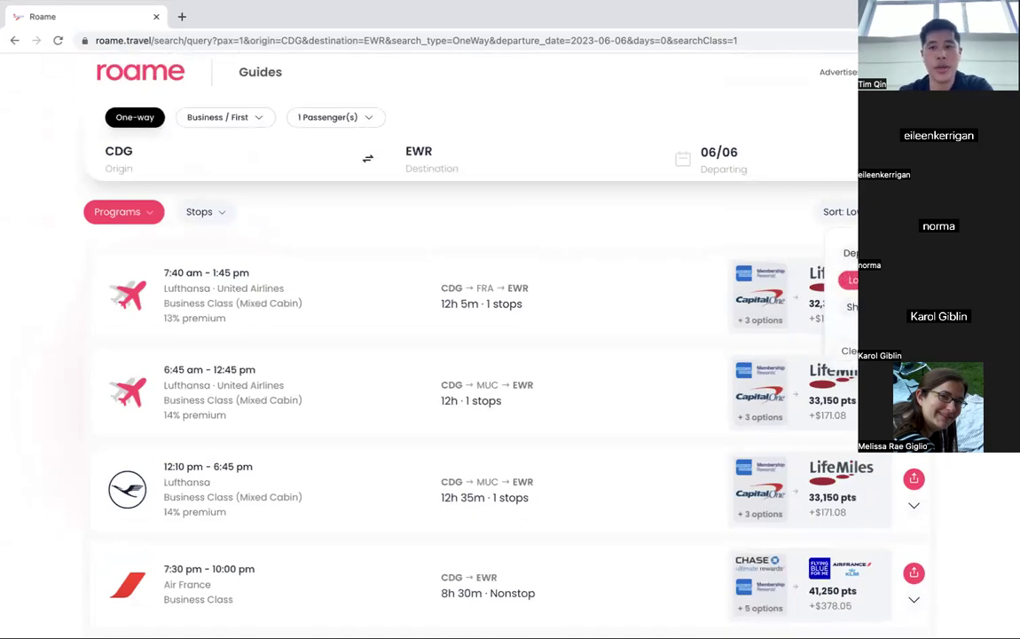
Limit the CDG–EWR results to Air France/KLM Flying Blue awards only.
{"action": "left_click", "coordinate": [519, 218]}
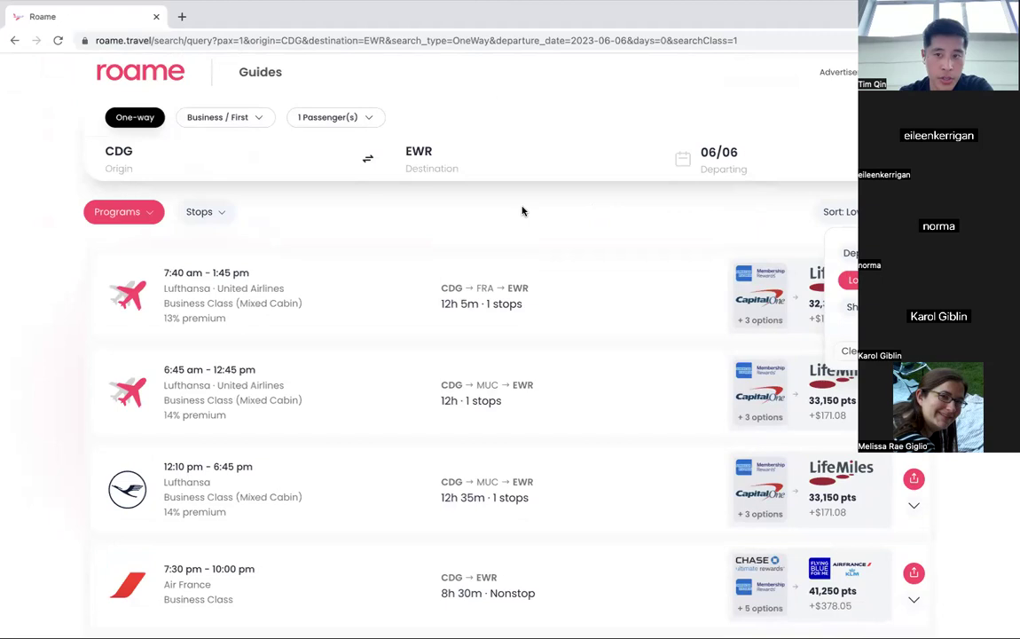
{"action": "left_click", "coordinate": [152, 215]}
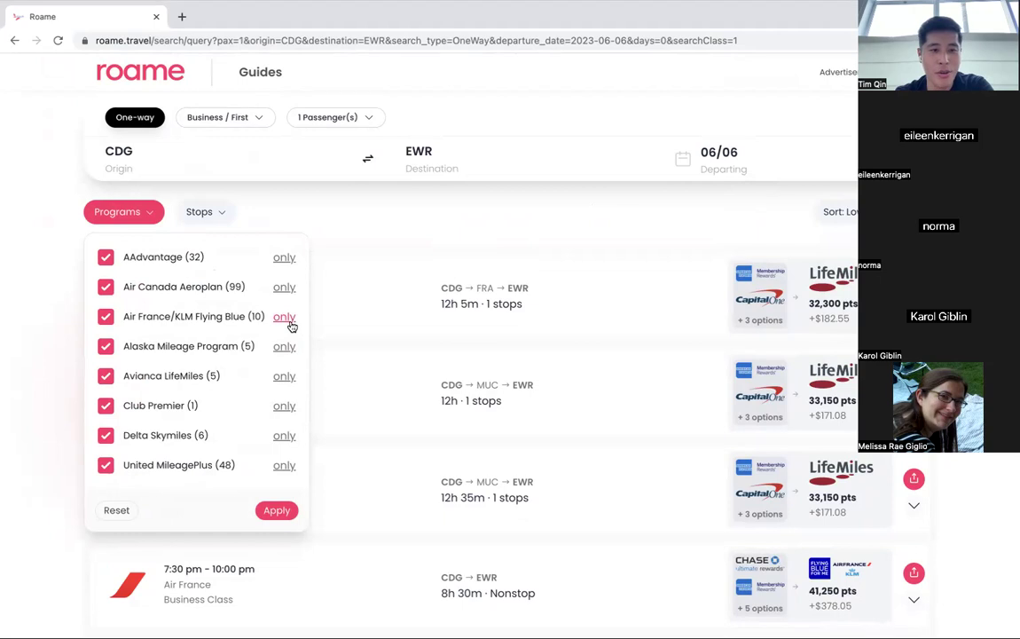
{"action": "left_click", "coordinate": [285, 318]}
{"action": "left_click", "coordinate": [281, 513]}
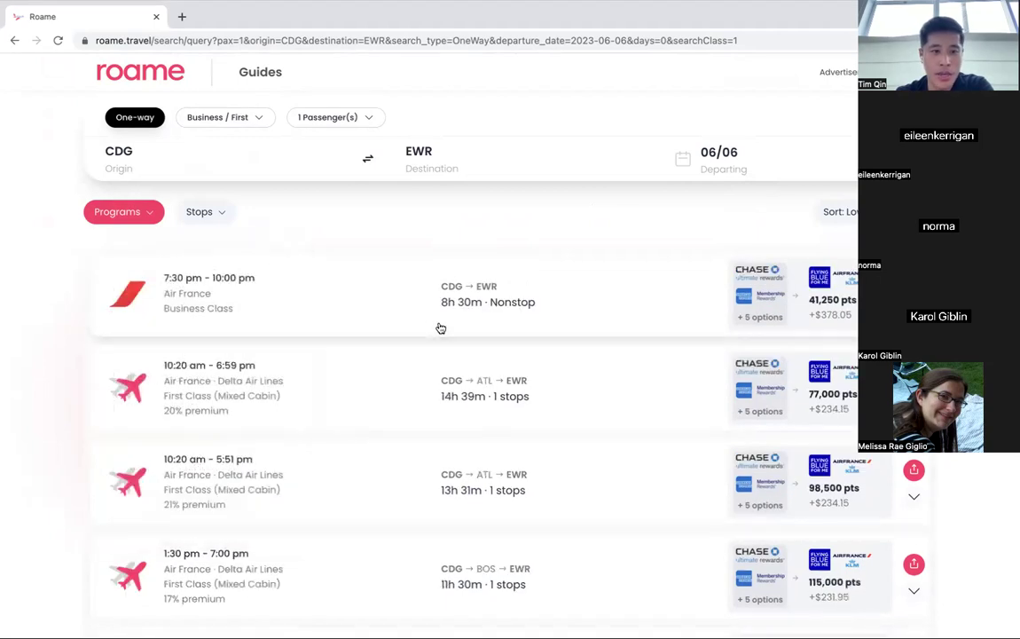
{"action": "scroll", "coordinate": [441, 328], "scroll_direction": "down", "scroll_amount": 3}
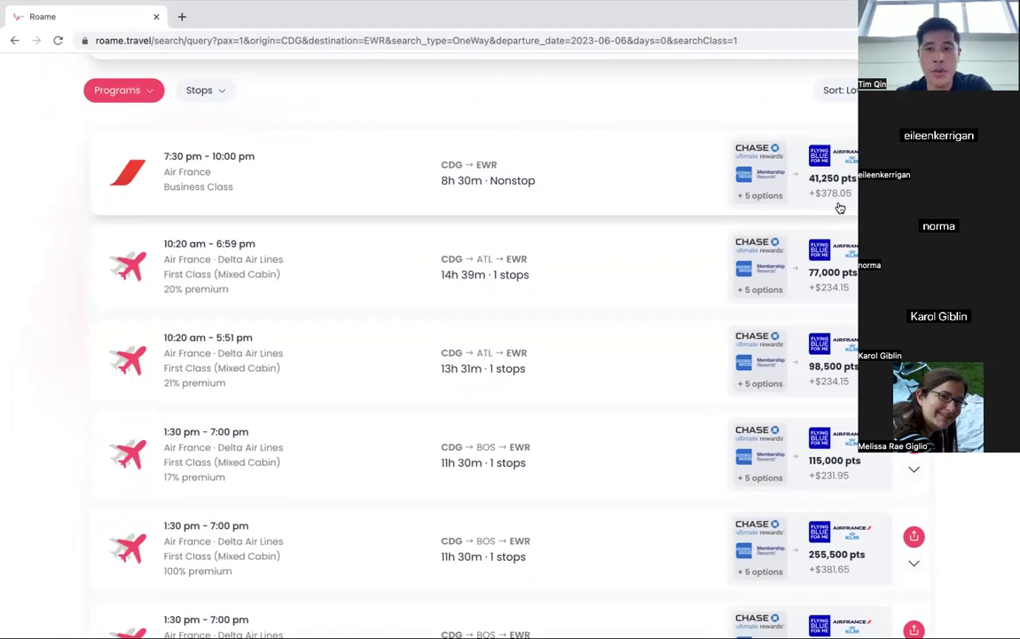
{"action": "scroll", "coordinate": [837, 191], "scroll_direction": "down", "scroll_amount": 3}
{"action": "scroll", "coordinate": [842, 178], "scroll_direction": "down", "scroll_amount": 5}
{"action": "scroll", "coordinate": [839, 176], "scroll_direction": "up", "scroll_amount": 10}
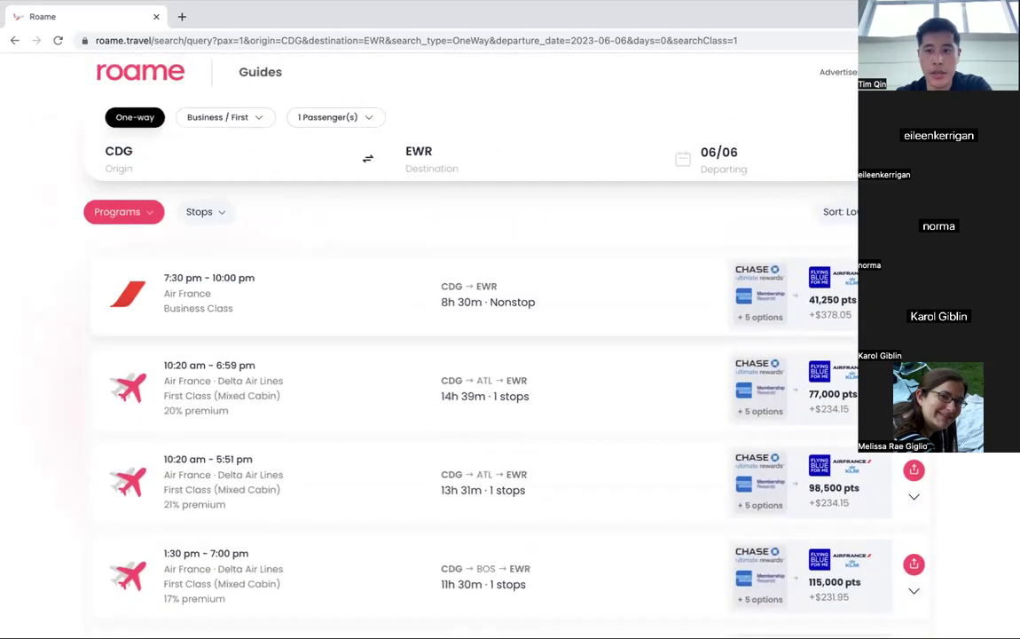
Expand the top Air France 62 nonstop, CDG 7:30 pm to EWR 10:00 pm.
{"action": "left_click", "coordinate": [834, 293]}
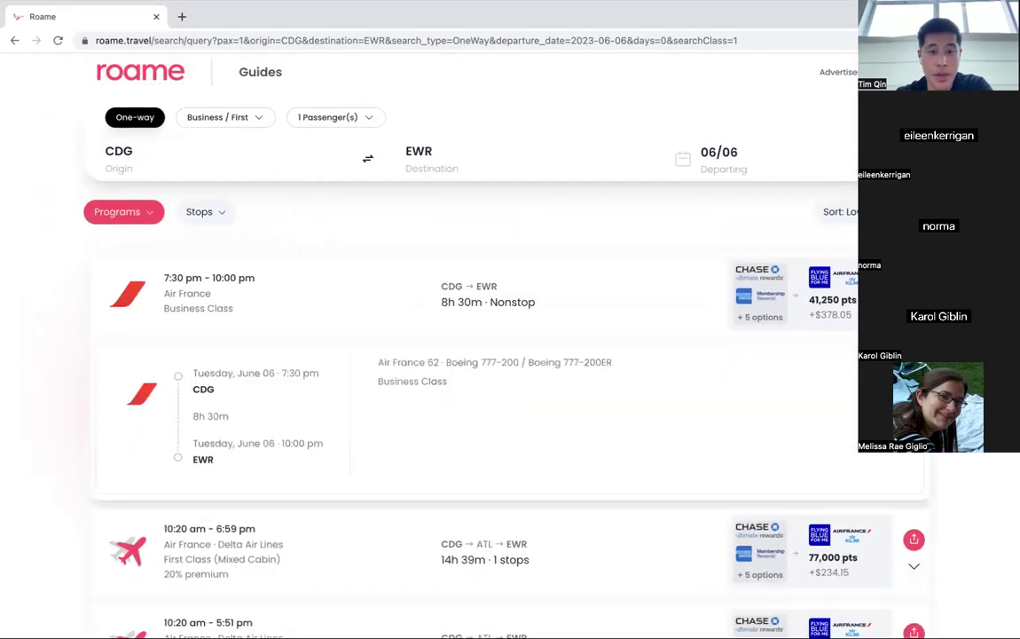
{"action": "scroll", "coordinate": [833, 293], "scroll_direction": "down", "scroll_amount": 1}
{"action": "scroll", "coordinate": [834, 292], "scroll_direction": "down", "scroll_amount": 1}
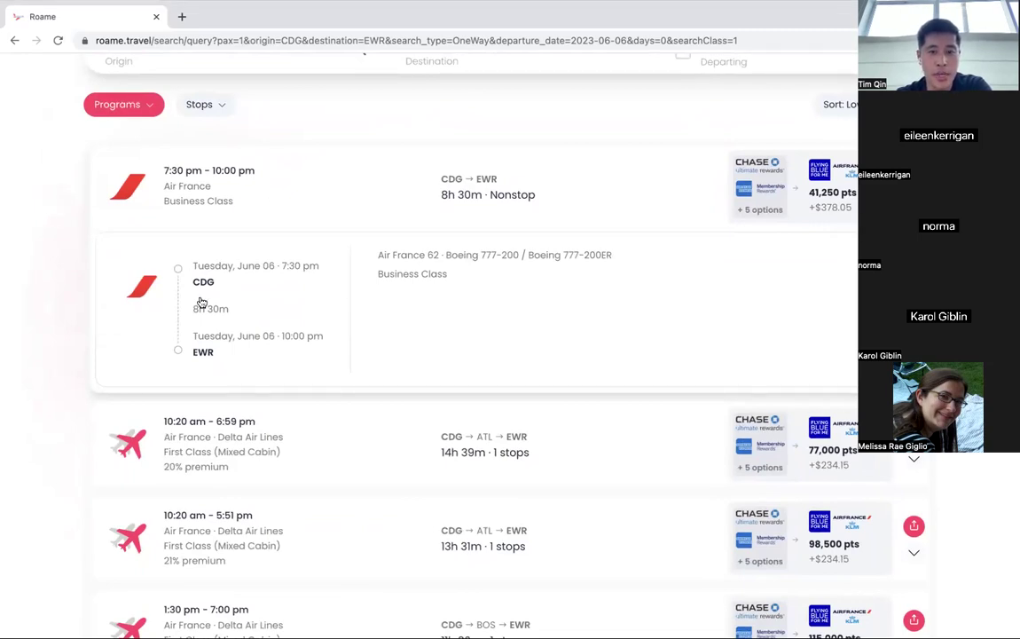
{"action": "scroll", "coordinate": [201, 303], "scroll_direction": "up", "scroll_amount": 2}
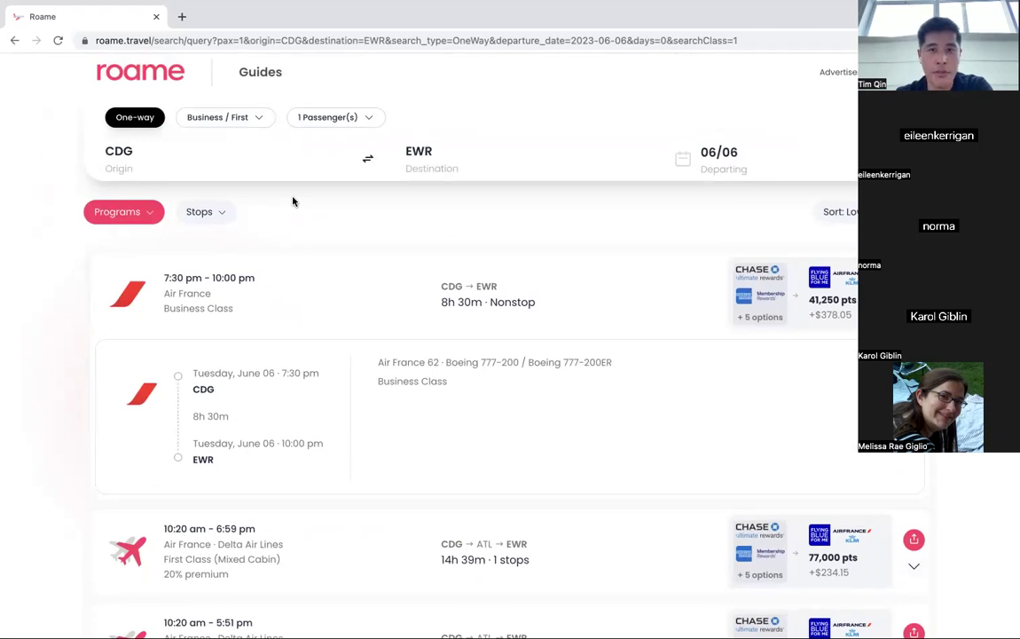
Change the route to SFO to Tokyo (TYO) and set departure to May 17.
{"action": "left_click", "coordinate": [142, 155]}
{"action": "double_click", "coordinate": [142, 155]}
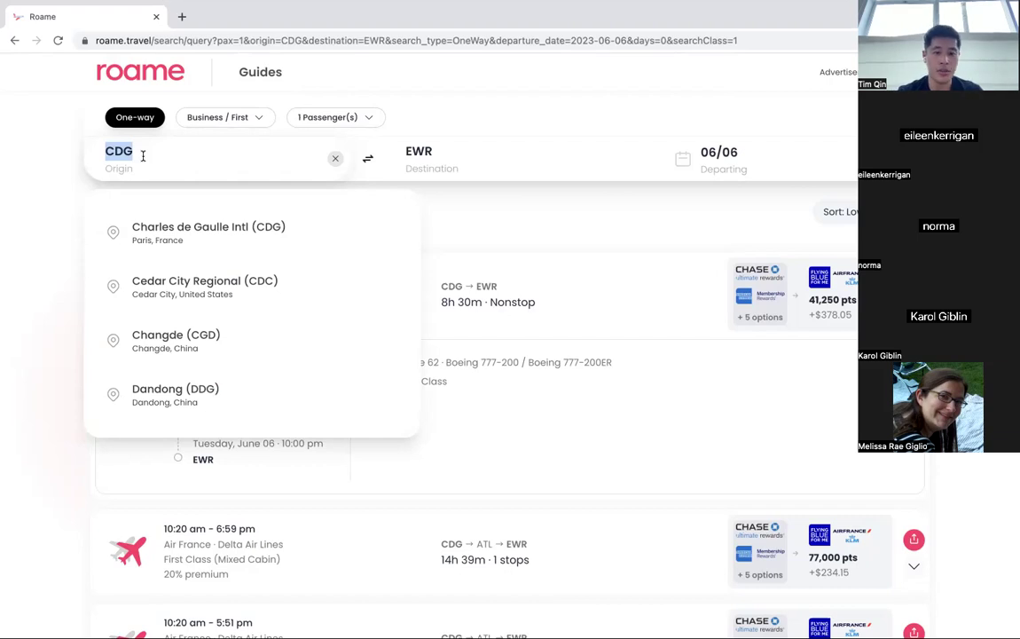
{"action": "type", "text": "sfo"}
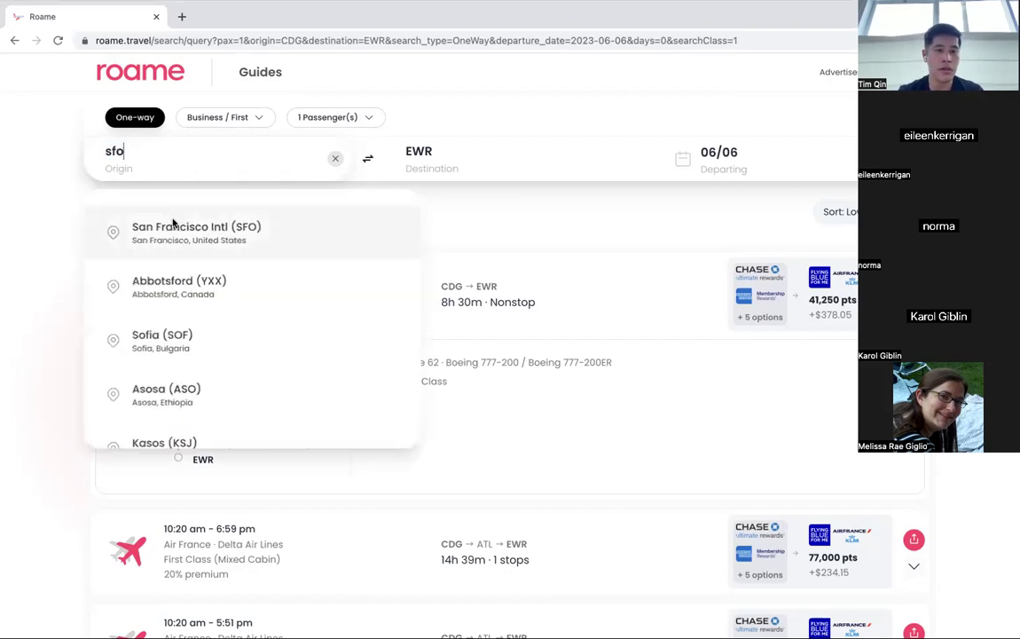
{"action": "left_click", "coordinate": [173, 226]}
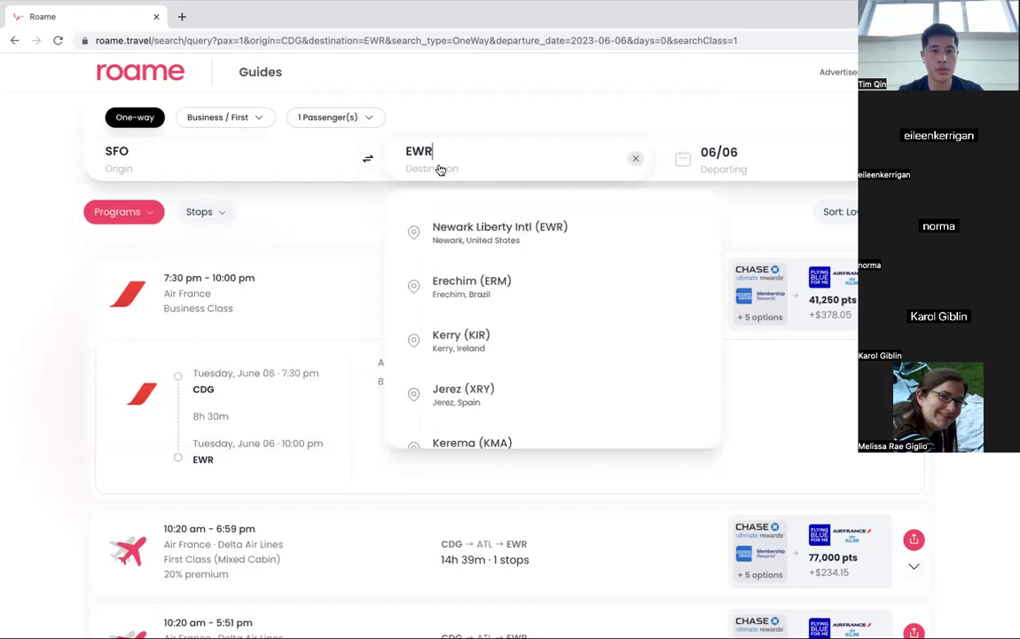
{"action": "double_click", "coordinate": [478, 149]}
{"action": "type", "text": "tyo"}
{"action": "left_click", "coordinate": [516, 226]}
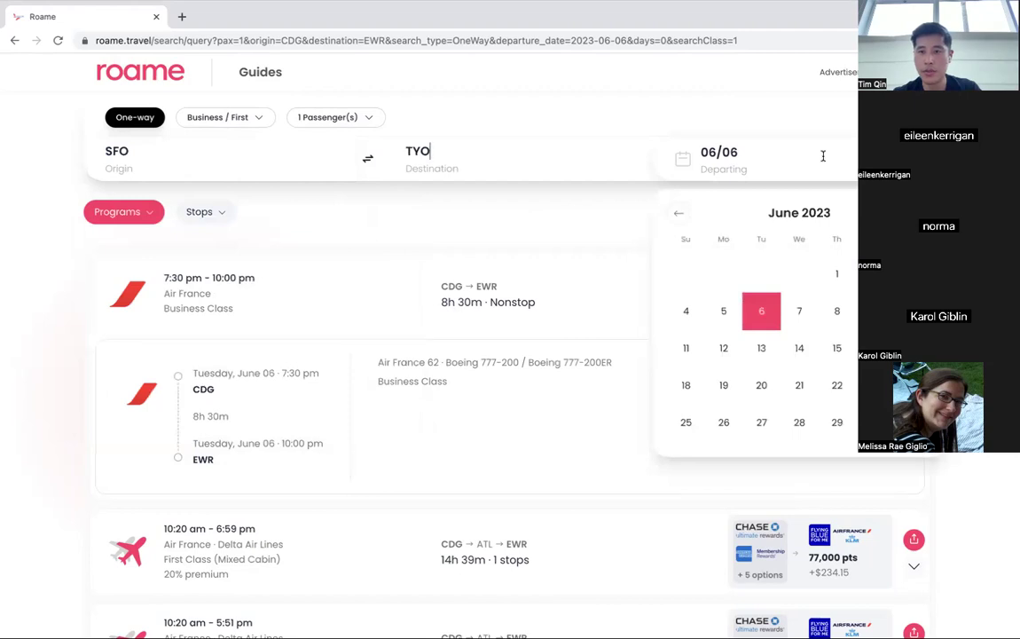
{"action": "left_click", "coordinate": [680, 214]}
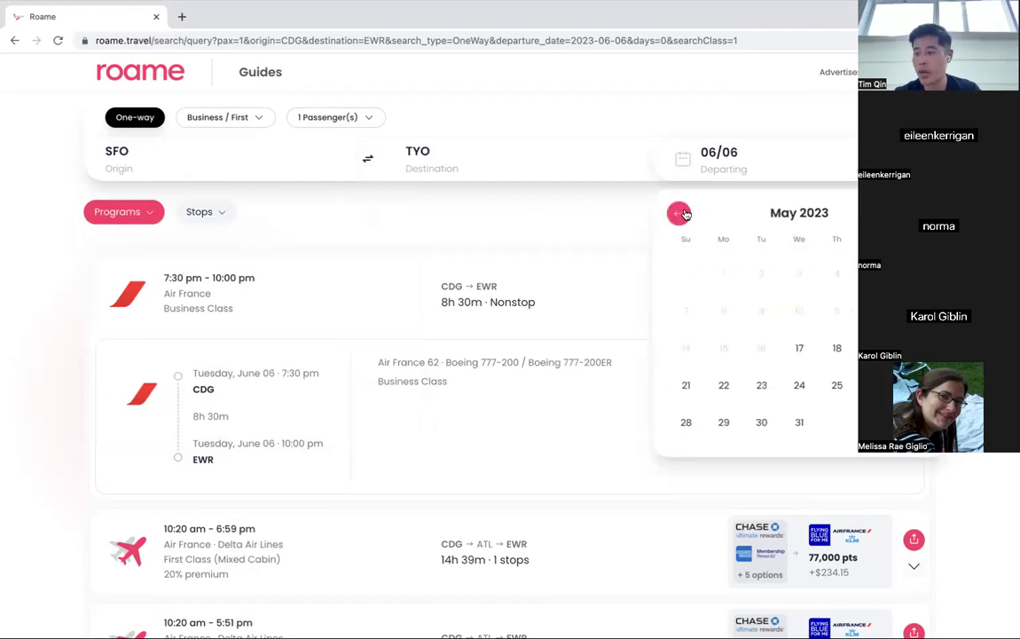
{"action": "left_click", "coordinate": [801, 348]}
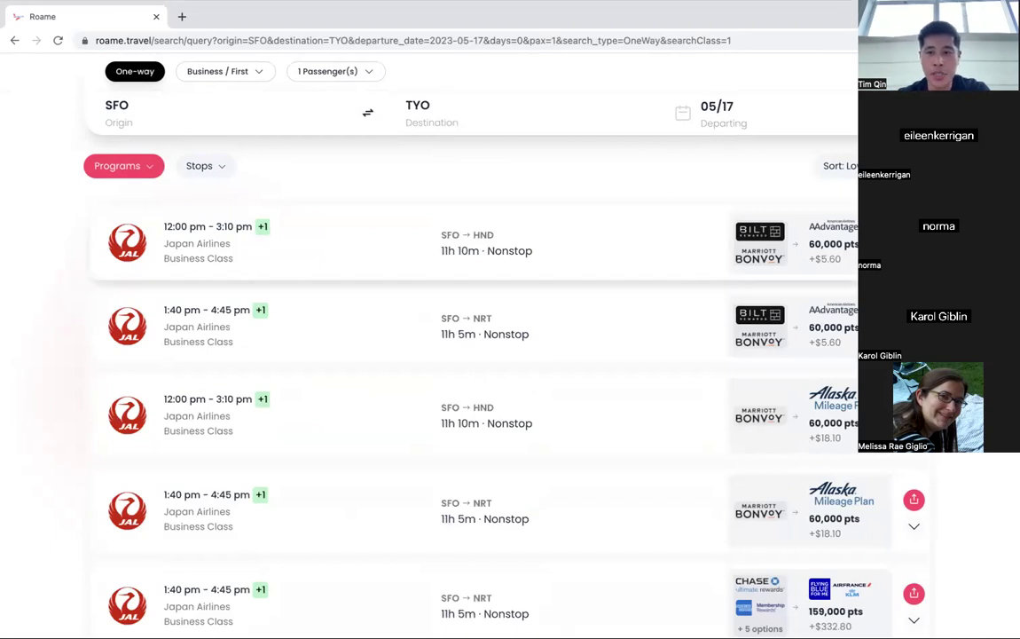
Expand the top JAL 1 nonstop, SFO 12:00 pm to HND 3:10 pm next day.
{"action": "left_click", "coordinate": [488, 242]}
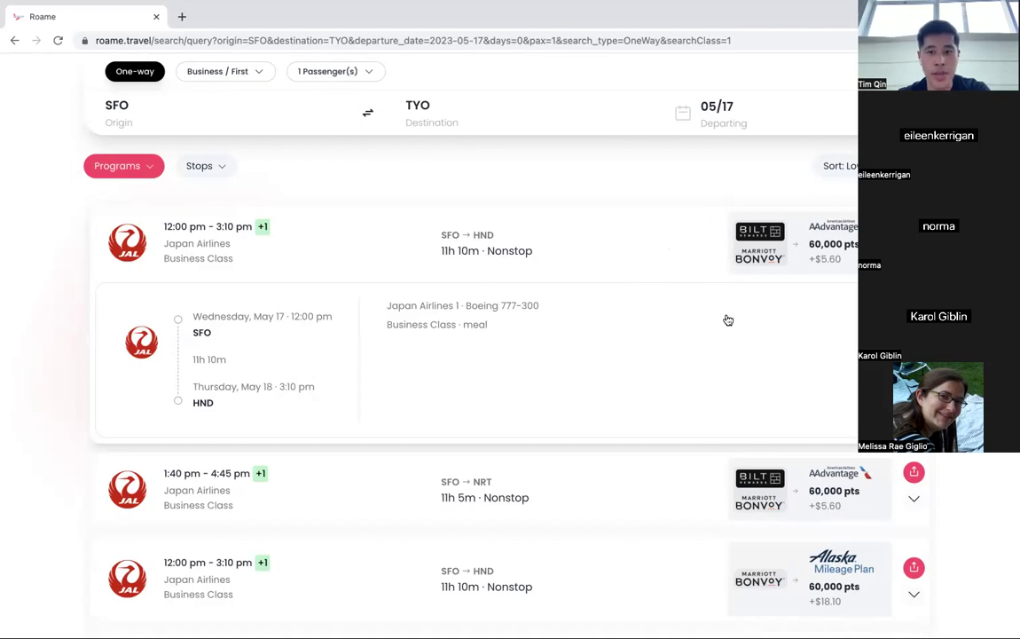
{"action": "scroll", "coordinate": [728, 319], "scroll_direction": "down", "scroll_amount": 3}
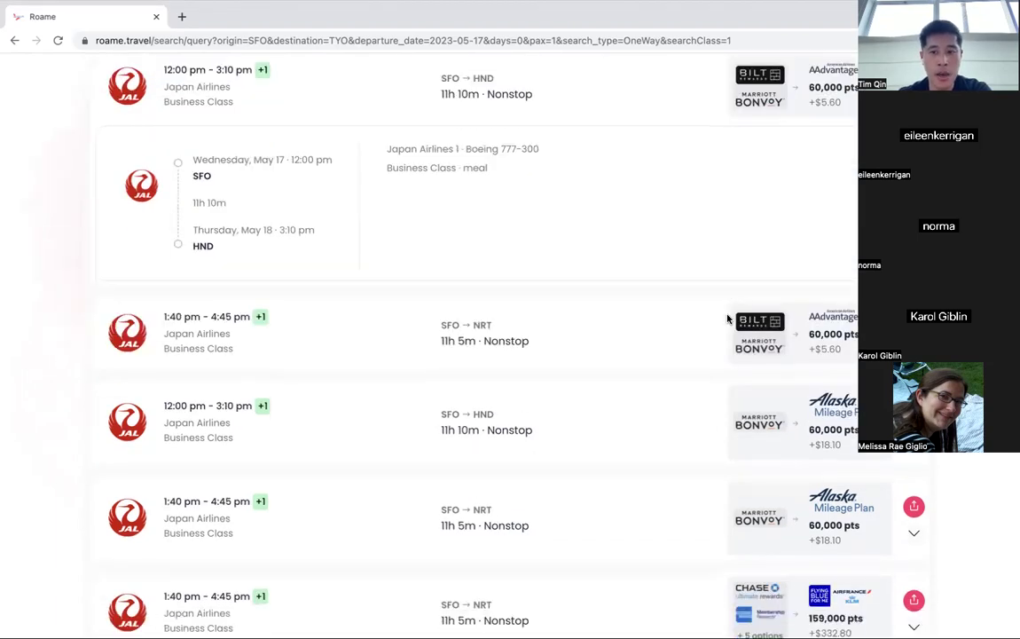
{"action": "scroll", "coordinate": [532, 310], "scroll_direction": "down", "scroll_amount": 1}
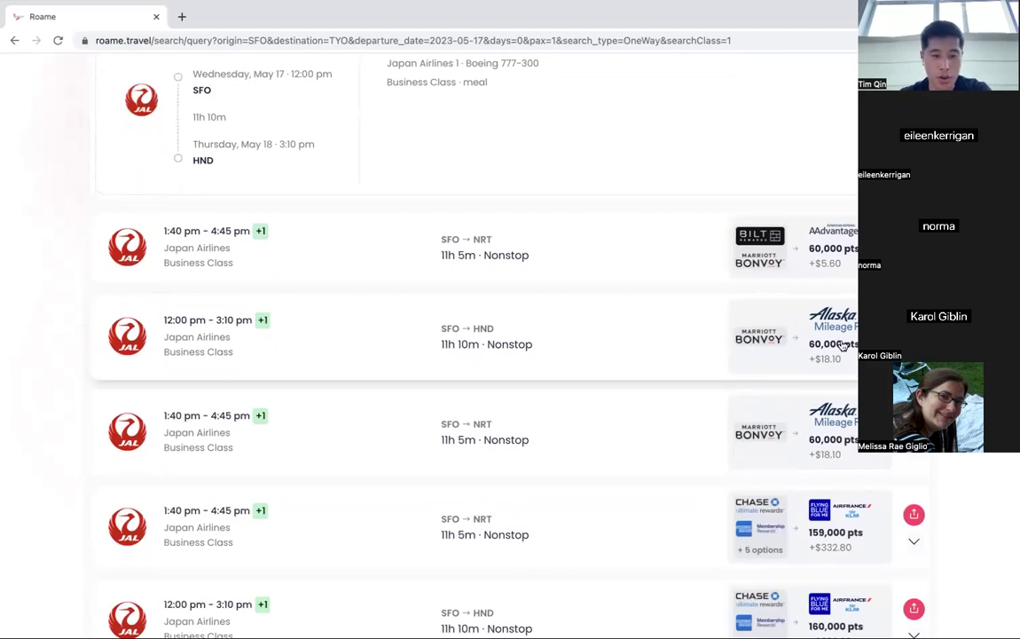
{"action": "scroll", "coordinate": [842, 346], "scroll_direction": "down", "scroll_amount": 3}
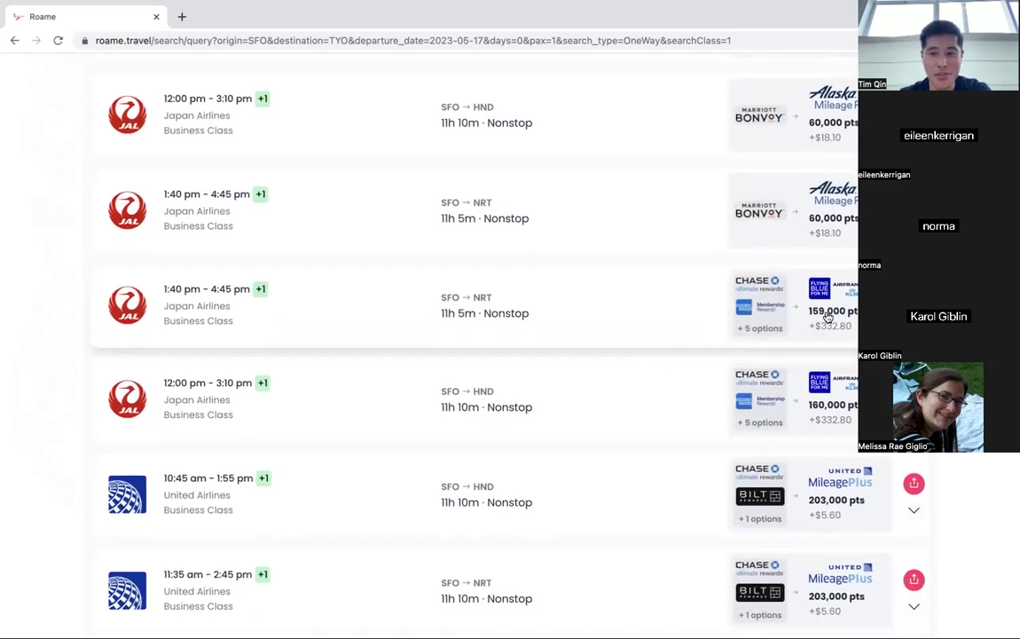
{"action": "scroll", "coordinate": [823, 328], "scroll_direction": "down", "scroll_amount": 3}
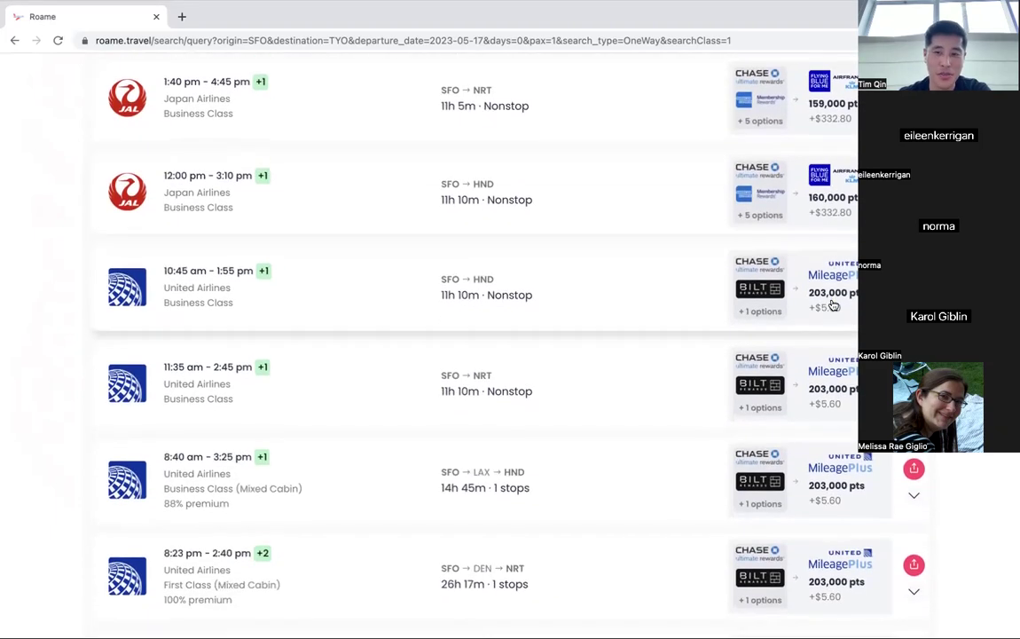
{"action": "scroll", "coordinate": [832, 305], "scroll_direction": "up", "scroll_amount": 5}
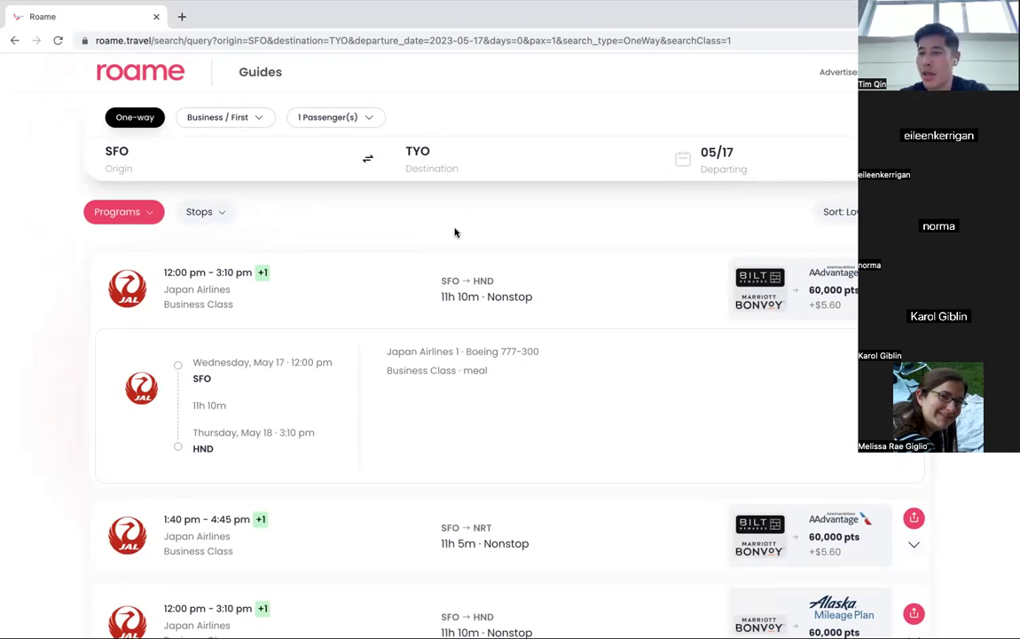
{"action": "mouse_move", "coordinate": [444, 27]}
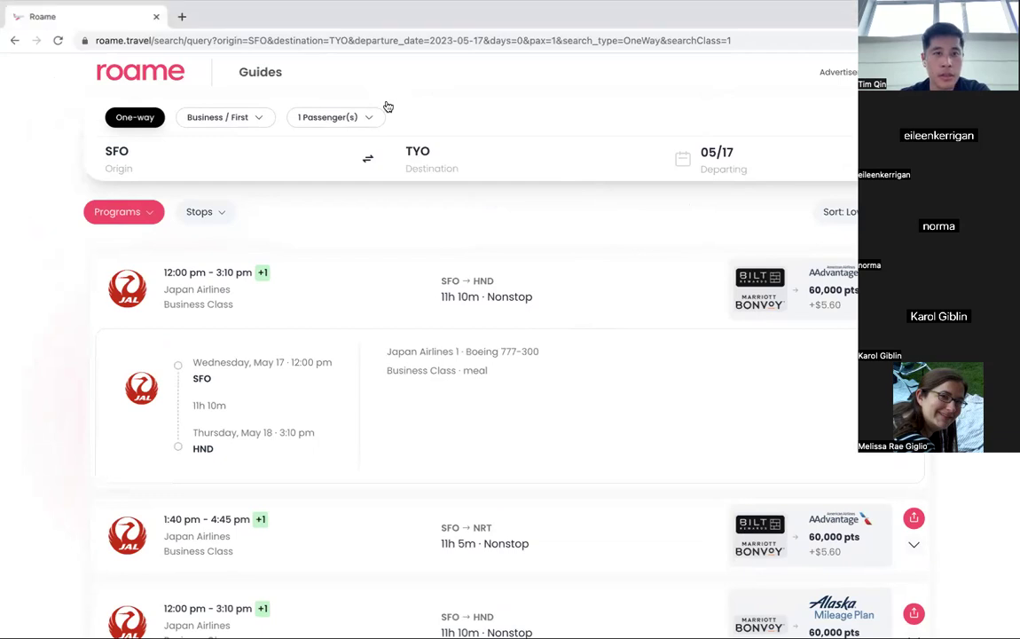
Change the route to BOS to Rome Fiumicino (FCO) departing July 4, 2023.
{"action": "left_click", "coordinate": [187, 153]}
{"action": "key", "text": "BackSpace"}
{"action": "key", "text": "BackSpace"}
{"action": "key", "text": "BackSpace"}
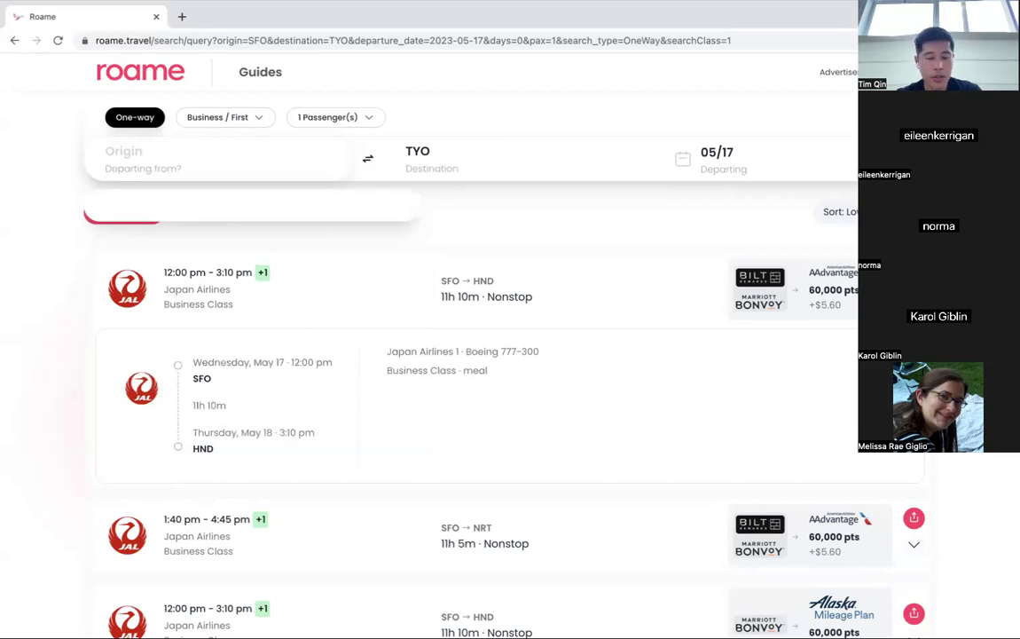
{"action": "type", "text": "bos"}
{"action": "left_click", "coordinate": [279, 232]}
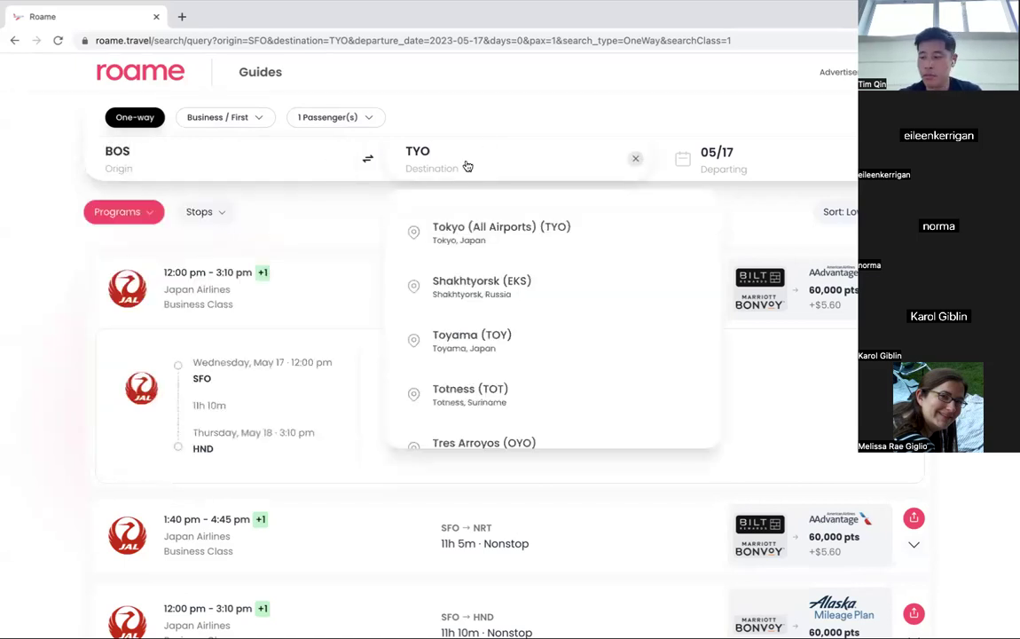
{"action": "type", "text": "fco"}
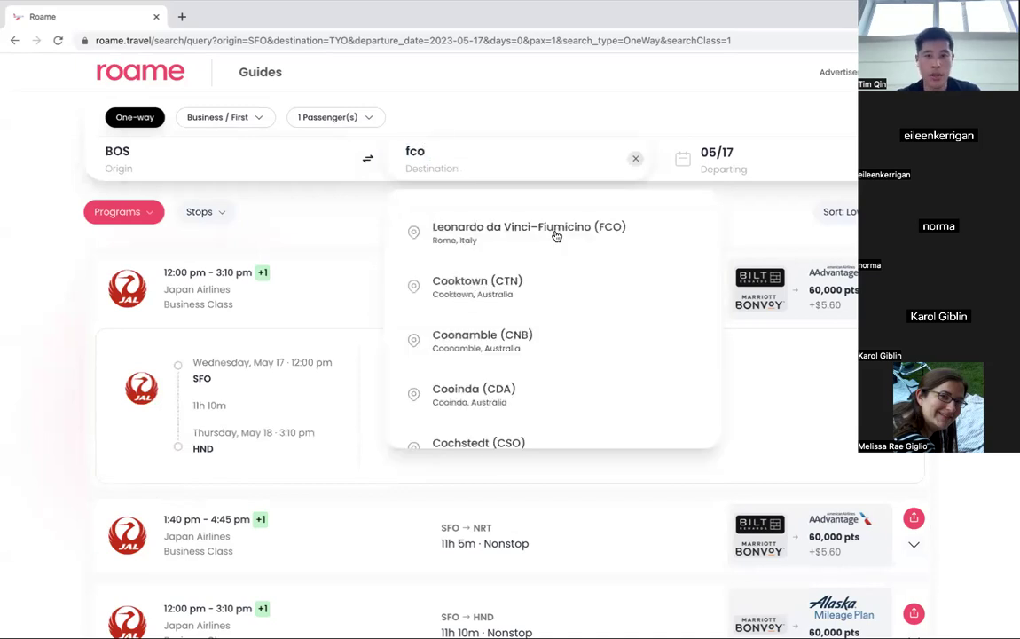
{"action": "left_click", "coordinate": [577, 233]}
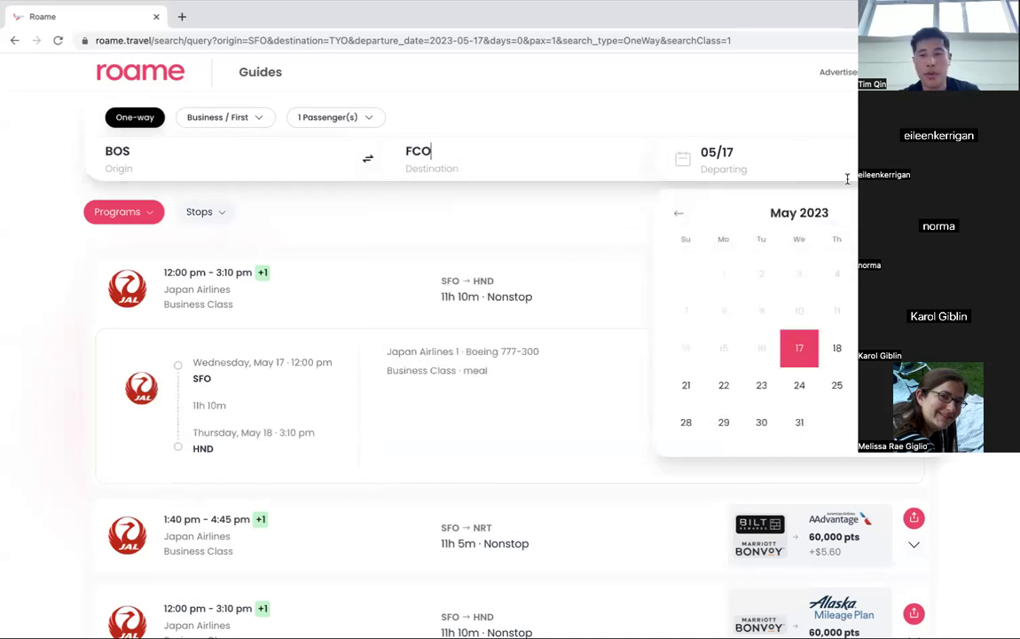
{"action": "left_click", "coordinate": [923, 213]}
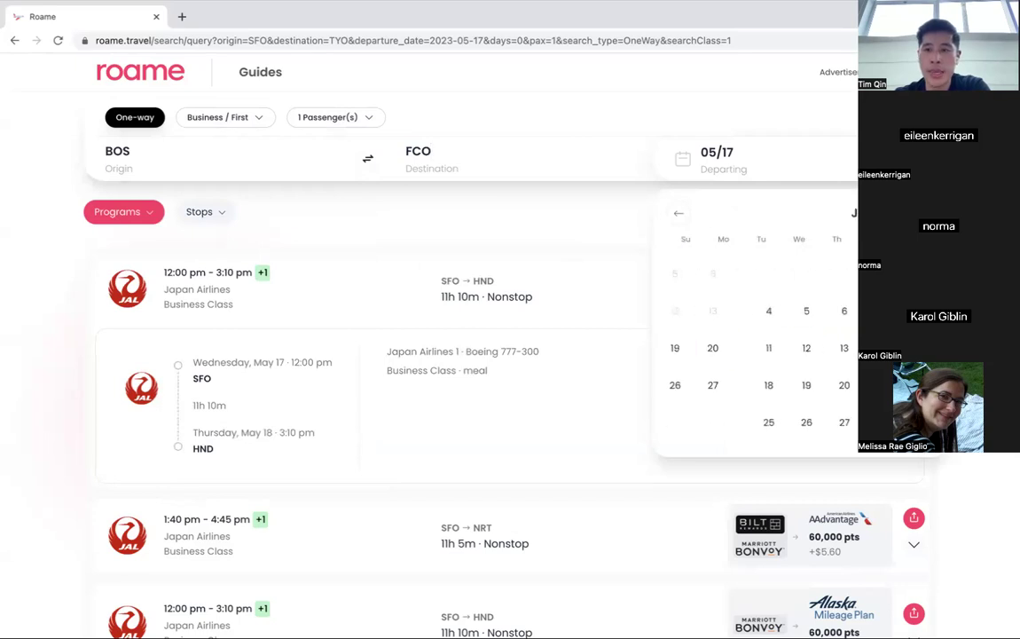
{"action": "left_click", "coordinate": [922, 213]}
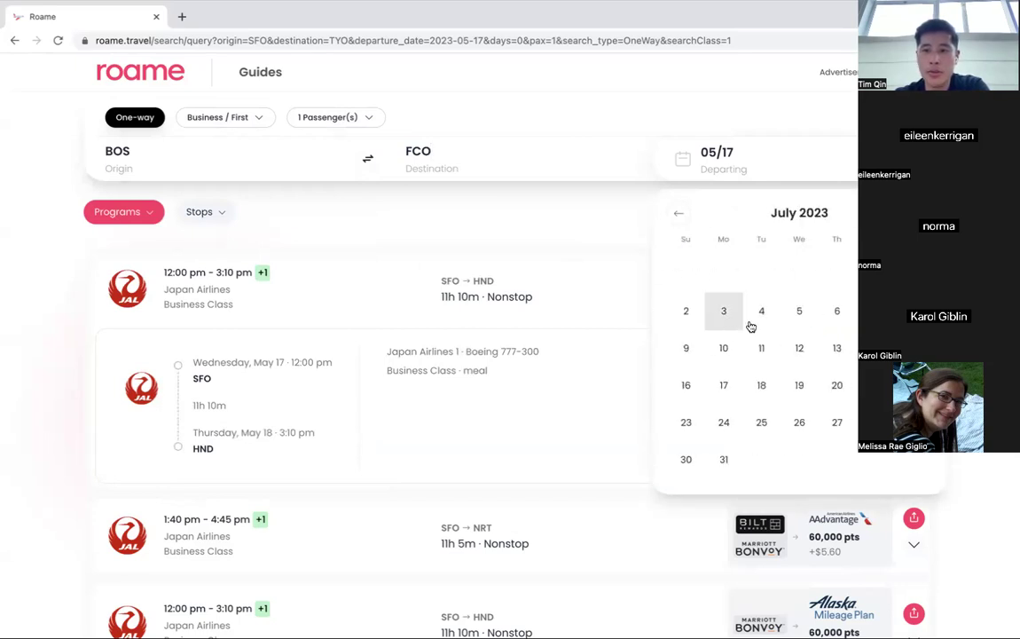
{"action": "left_click", "coordinate": [759, 314]}
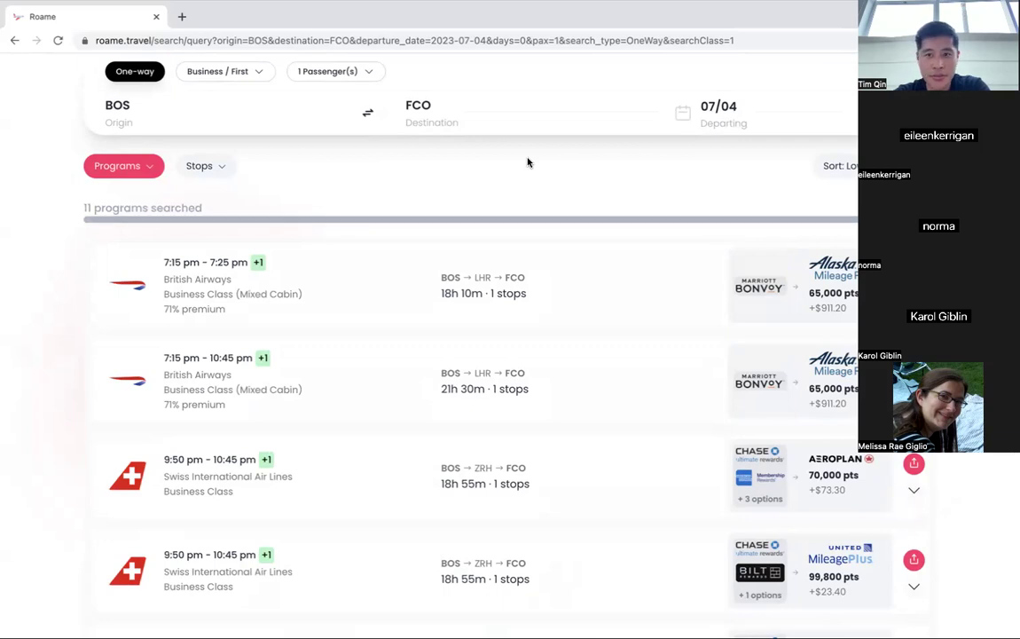
Expand the 70,000-pt Swiss 53 connection via ZRH and review both legs.
{"action": "scroll", "coordinate": [528, 162], "scroll_direction": "down", "scroll_amount": 1}
{"action": "scroll", "coordinate": [527, 163], "scroll_direction": "down", "scroll_amount": 3}
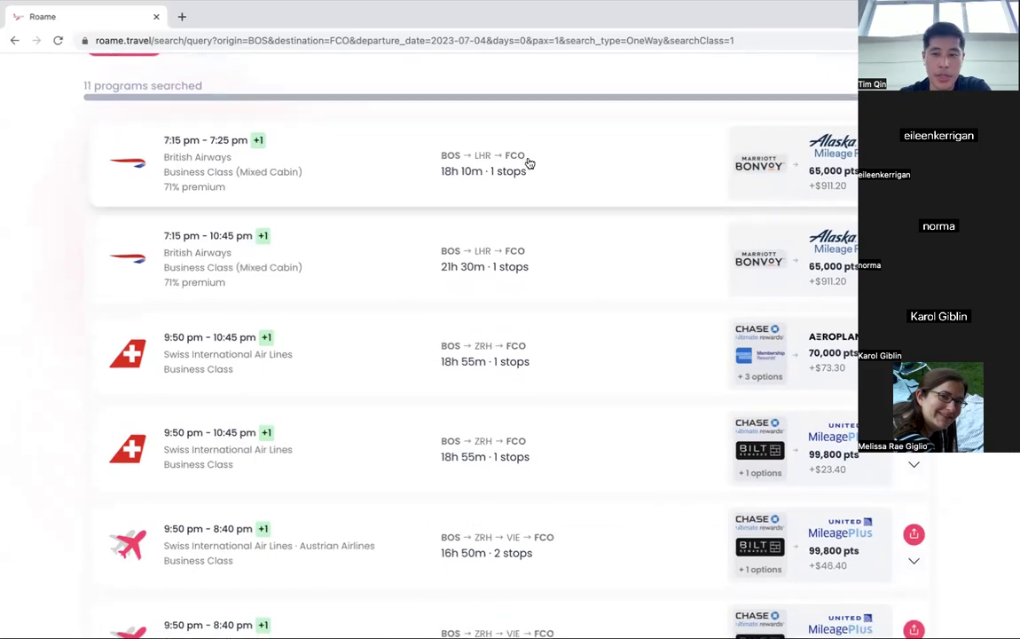
{"action": "scroll", "coordinate": [527, 162], "scroll_direction": "down", "scroll_amount": 1}
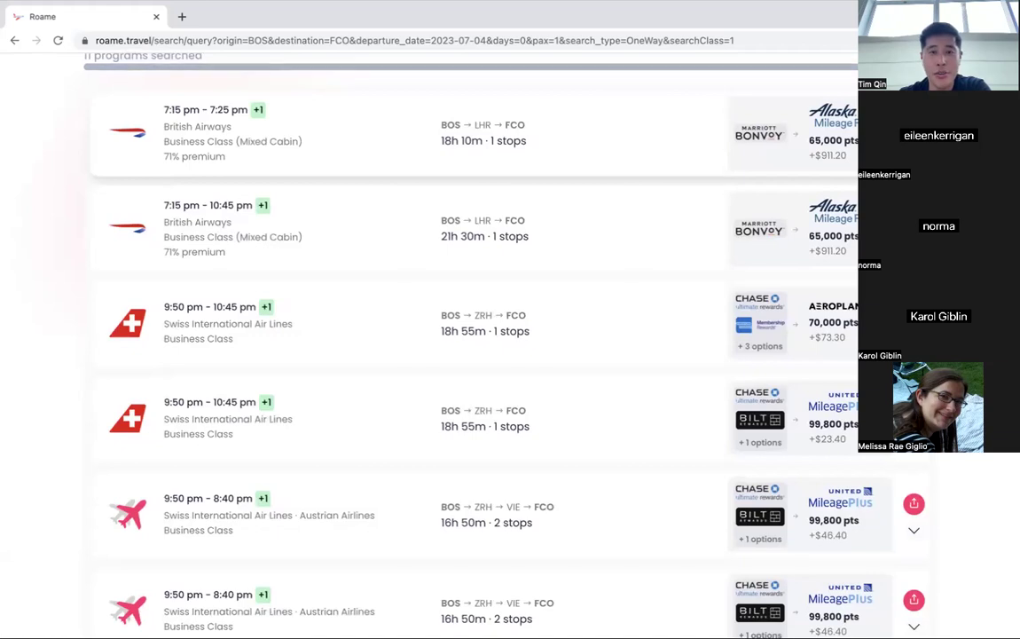
{"action": "scroll", "coordinate": [461, 346], "scroll_direction": "down", "scroll_amount": 1}
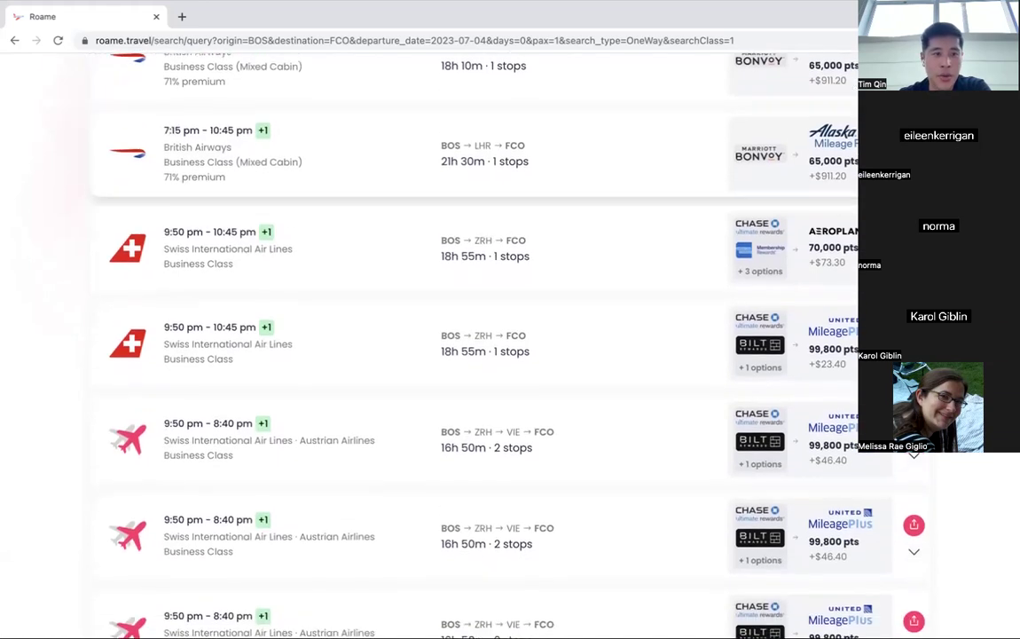
{"action": "scroll", "coordinate": [461, 346], "scroll_direction": "down", "scroll_amount": 1}
{"action": "scroll", "coordinate": [462, 346], "scroll_direction": "down", "scroll_amount": 1}
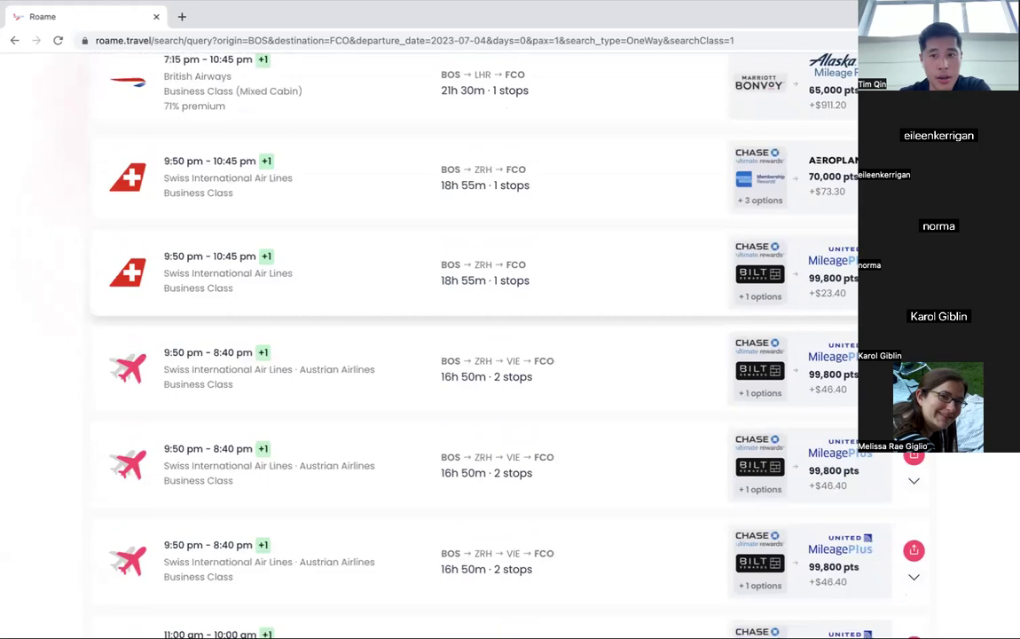
{"action": "scroll", "coordinate": [462, 346], "scroll_direction": "up", "scroll_amount": 2}
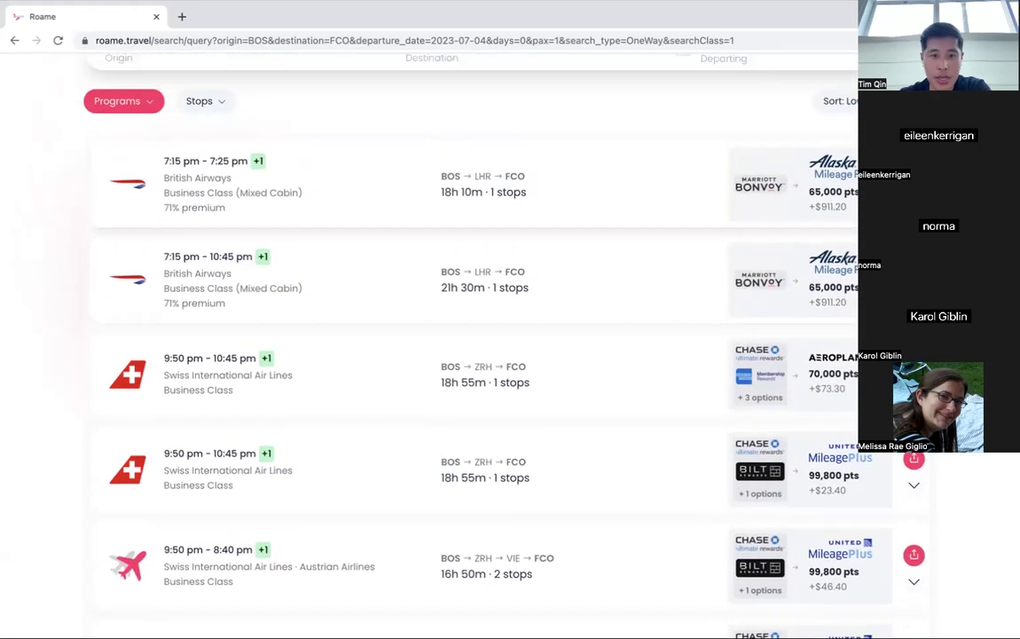
{"action": "left_click", "coordinate": [461, 372]}
{"action": "scroll", "coordinate": [462, 373], "scroll_direction": "down", "scroll_amount": 3}
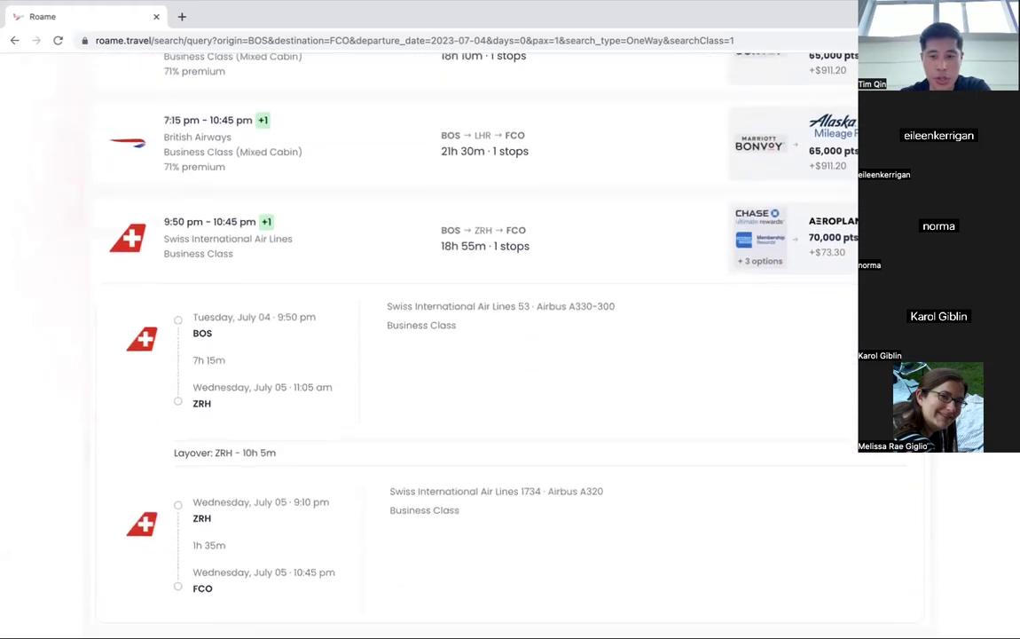
{"action": "scroll", "coordinate": [461, 346], "scroll_direction": "down", "scroll_amount": 1}
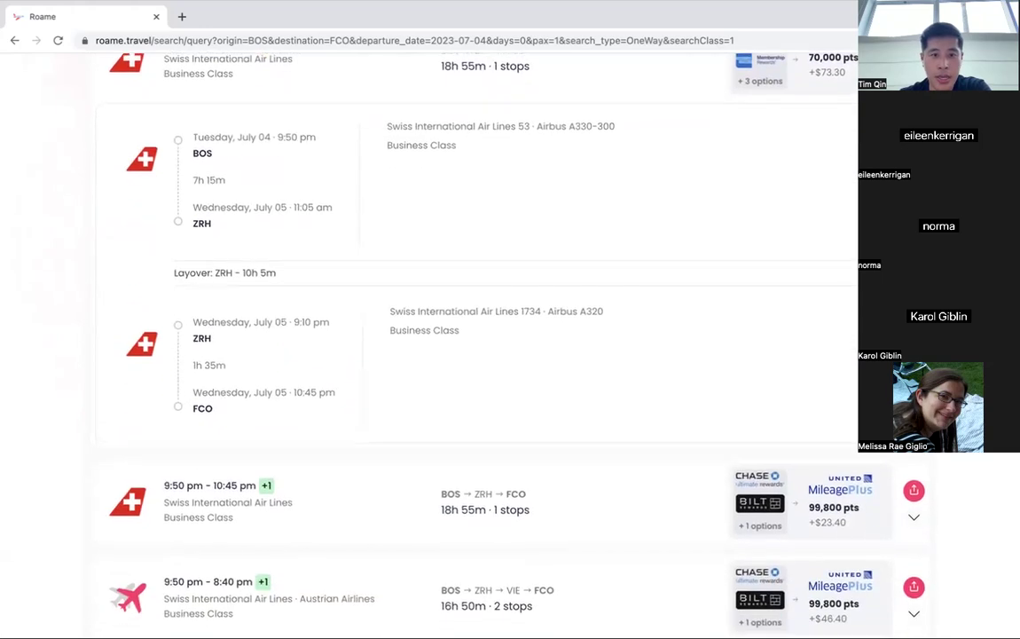
{"action": "scroll", "coordinate": [461, 345], "scroll_direction": "up", "scroll_amount": 1}
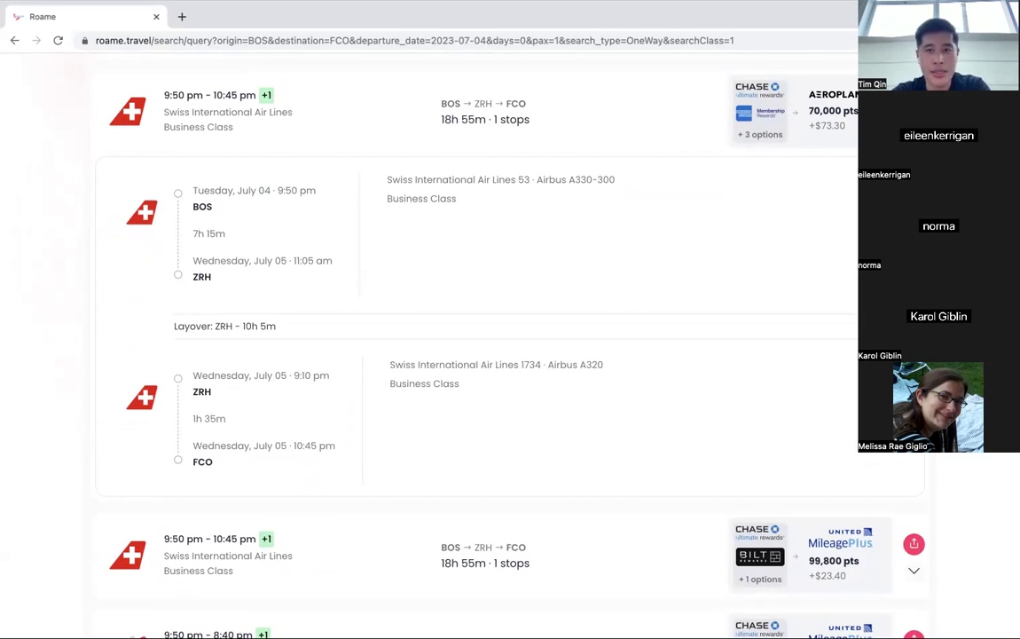
{"action": "scroll", "coordinate": [530, 295], "scroll_direction": "up", "scroll_amount": 5}
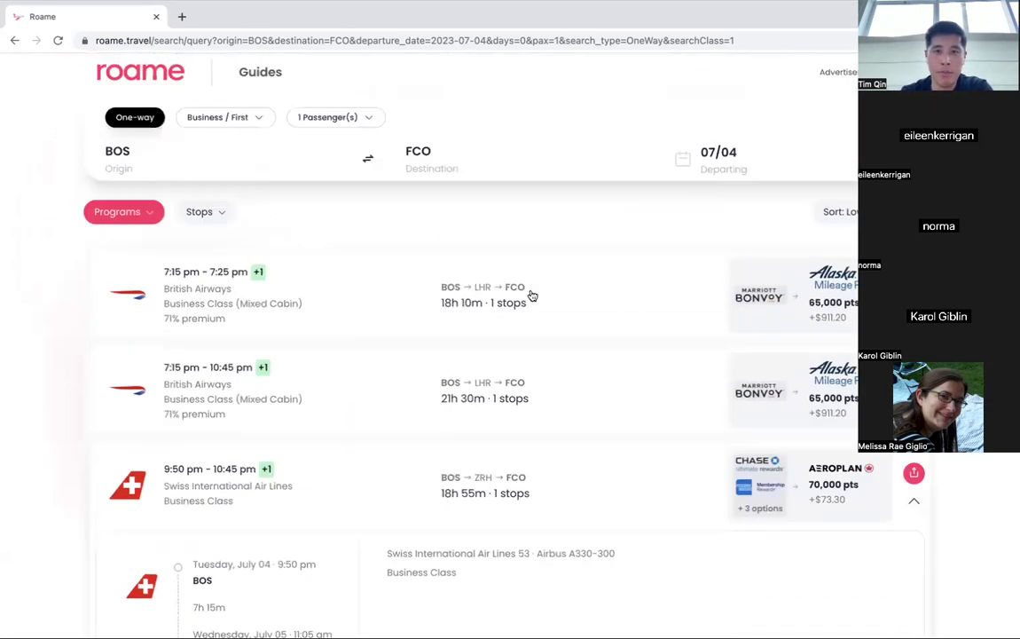
{"action": "scroll", "coordinate": [516, 269], "scroll_direction": "down", "scroll_amount": 3}
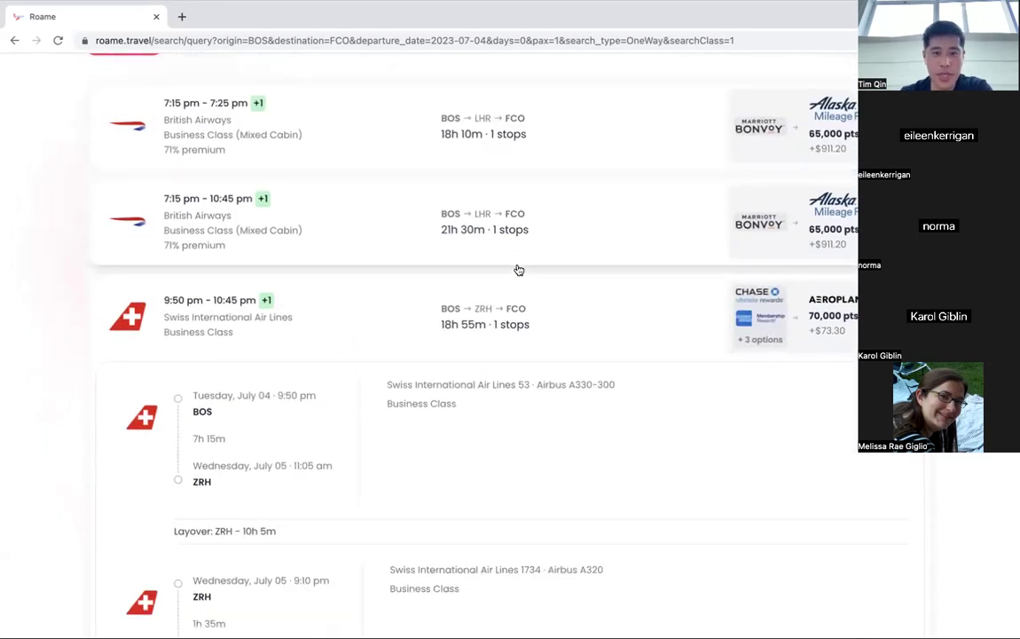
{"action": "scroll", "coordinate": [517, 269], "scroll_direction": "up", "scroll_amount": 3}
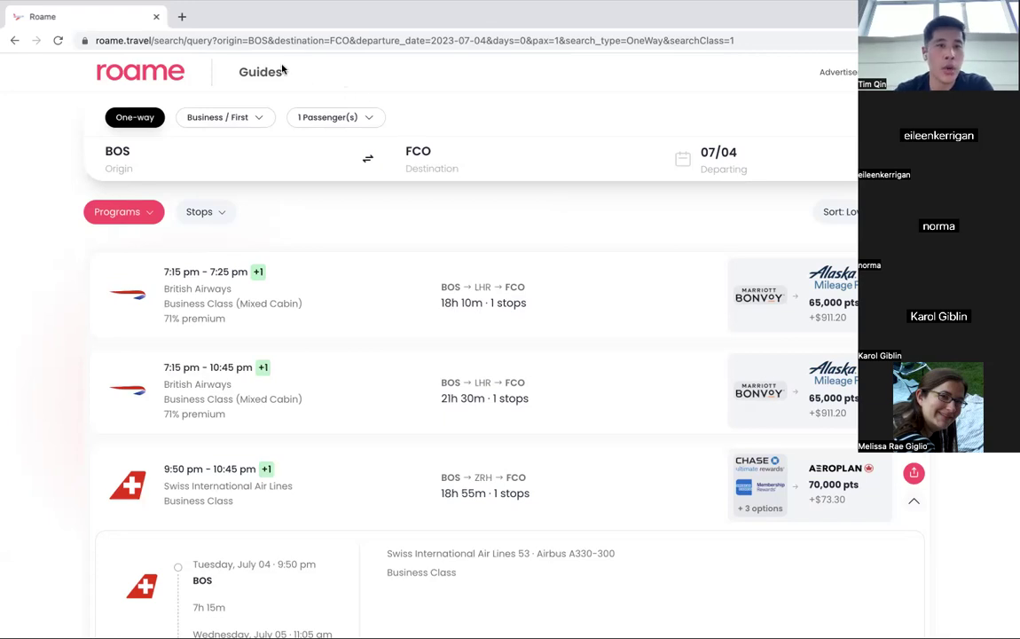
{"action": "mouse_move", "coordinate": [263, 80]}
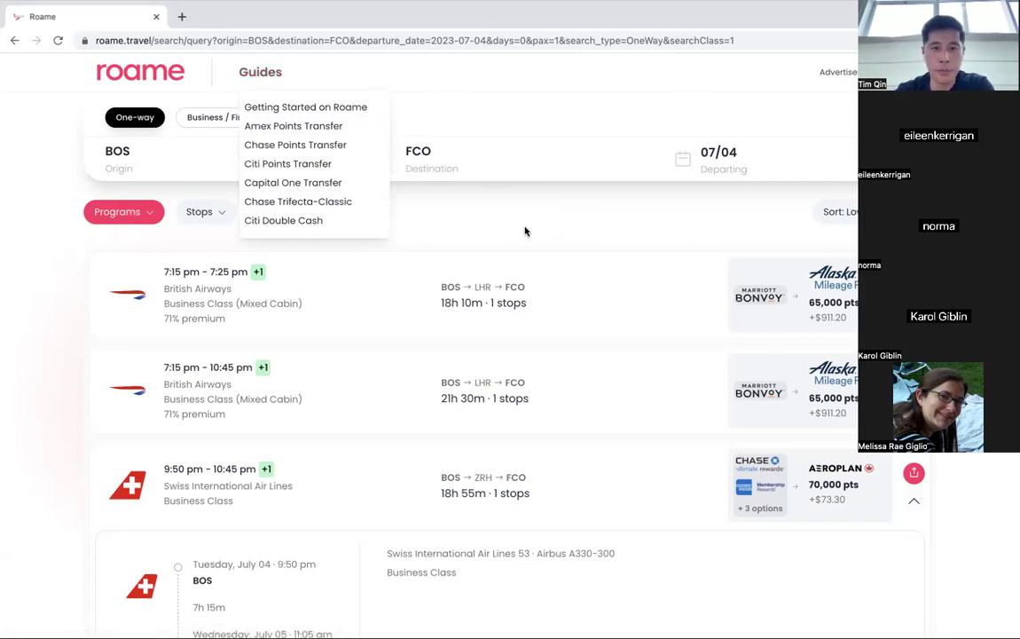
{"action": "left_click", "coordinate": [468, 242]}
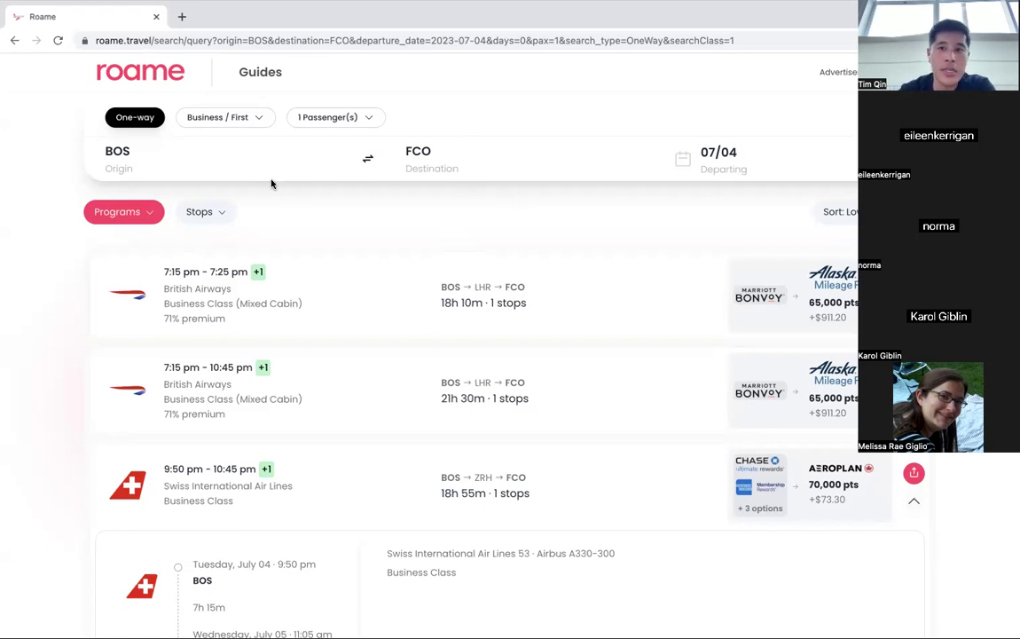
Open About us from the home page footer and read the About page.
{"action": "left_click", "coordinate": [139, 79]}
{"action": "scroll", "coordinate": [196, 186], "scroll_direction": "down", "scroll_amount": 4}
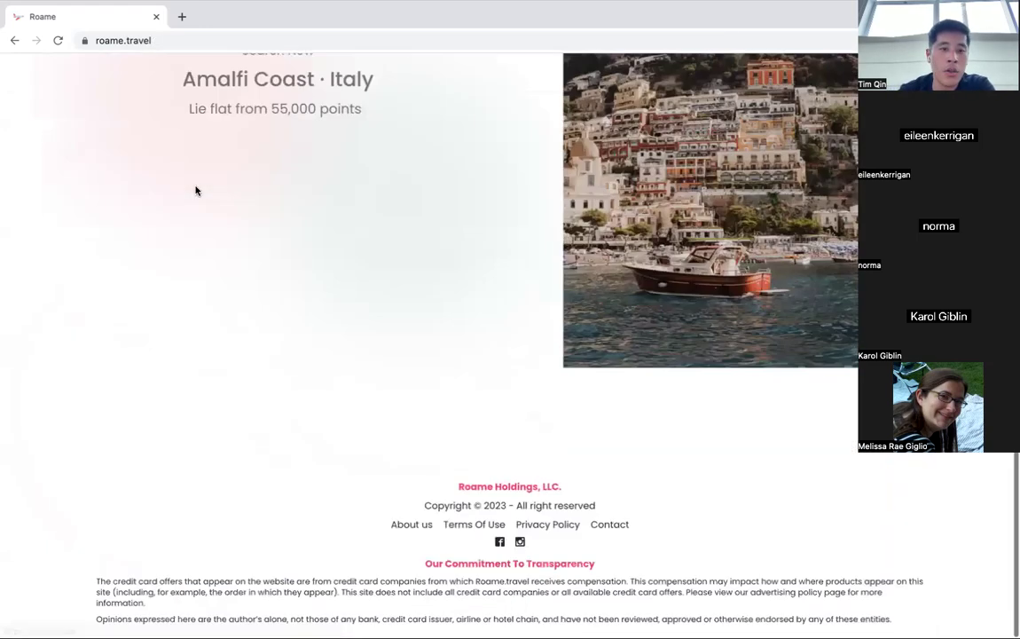
{"action": "left_click", "coordinate": [405, 525]}
{"action": "scroll", "coordinate": [293, 385], "scroll_direction": "down", "scroll_amount": 5}
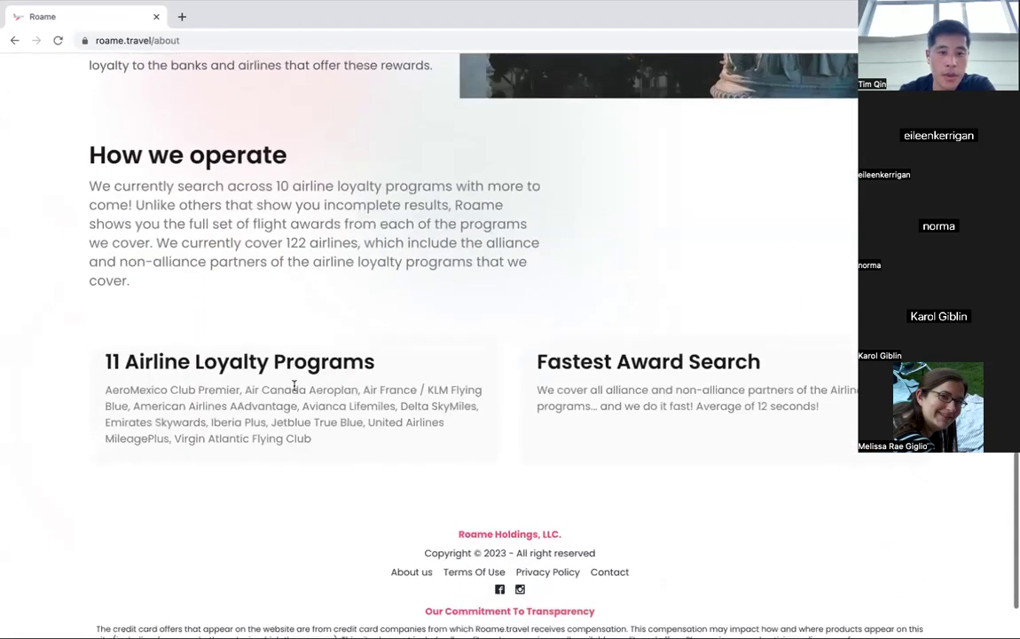
{"action": "scroll", "coordinate": [294, 385], "scroll_direction": "up", "scroll_amount": 1}
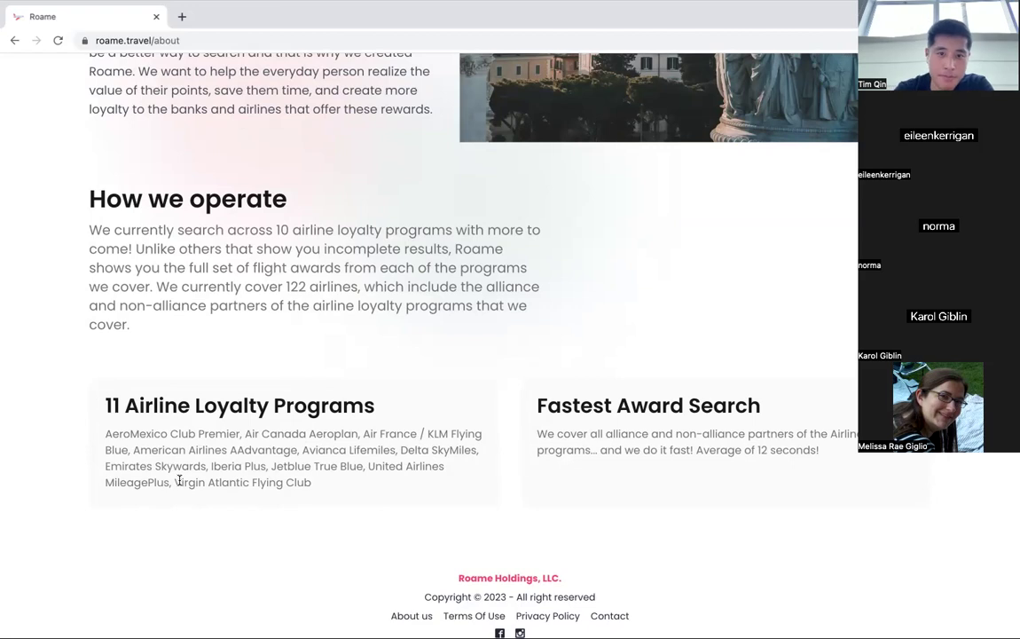
{"action": "scroll", "coordinate": [178, 480], "scroll_direction": "up", "scroll_amount": 5}
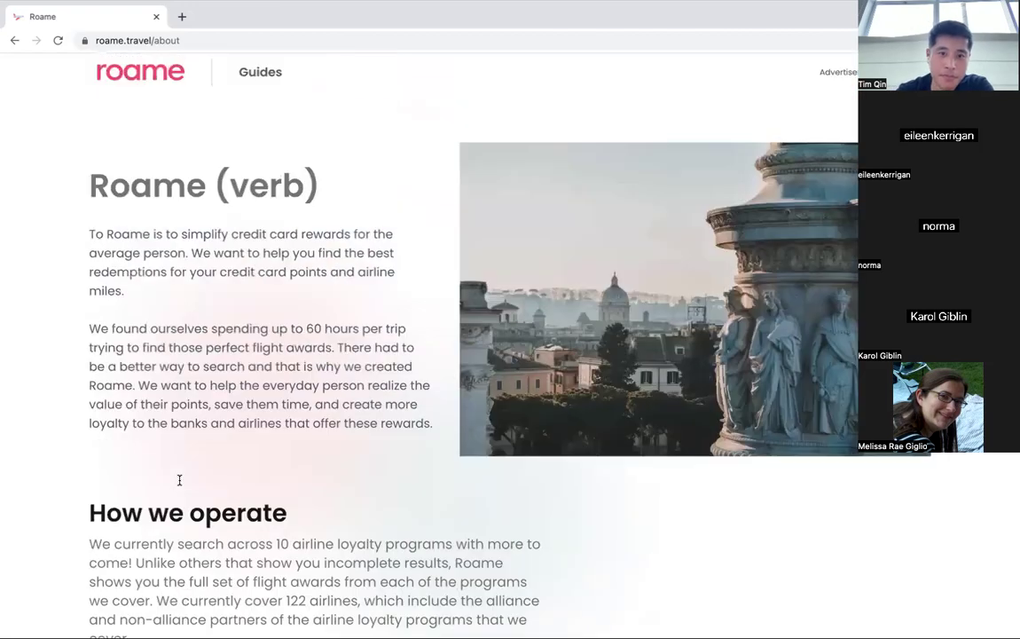
Replace the FCO destination with New York City (NYC) and run the BOS–NYC search.
{"action": "left_click", "coordinate": [129, 79]}
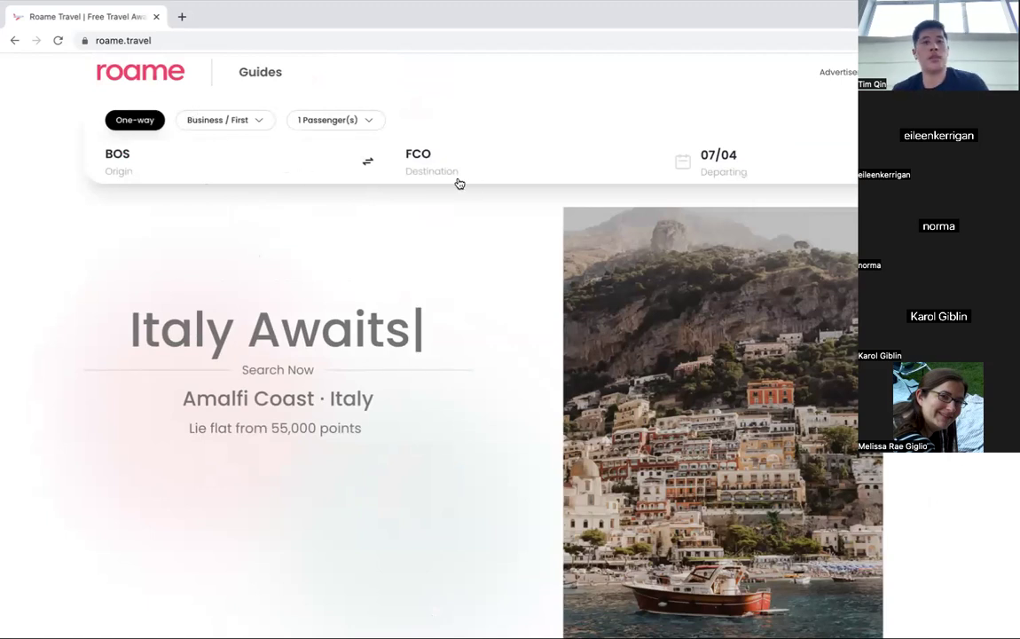
{"action": "left_click", "coordinate": [432, 158]}
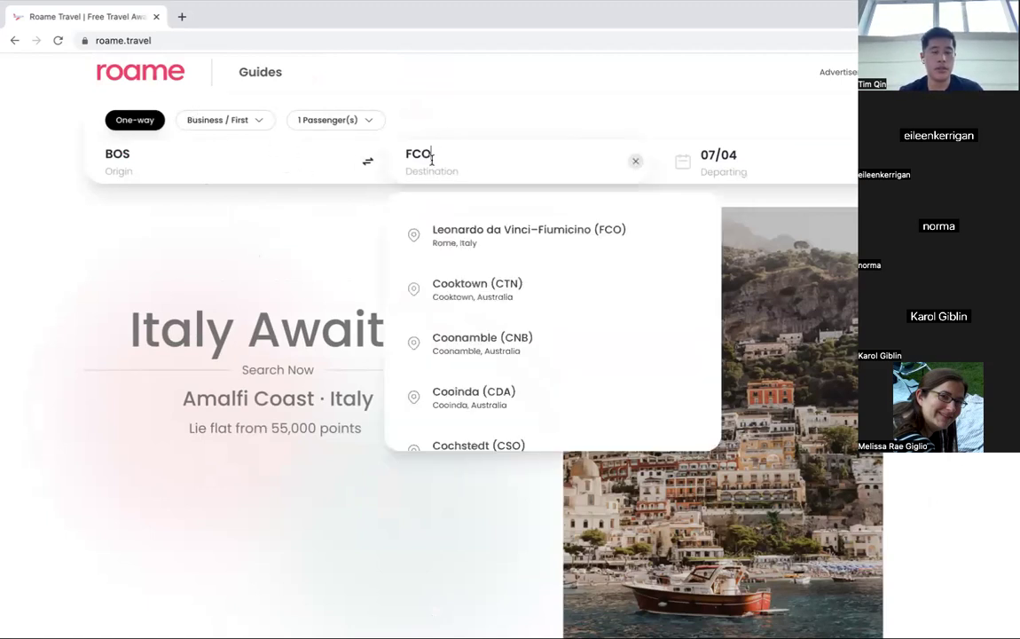
{"action": "double_click", "coordinate": [432, 158]}
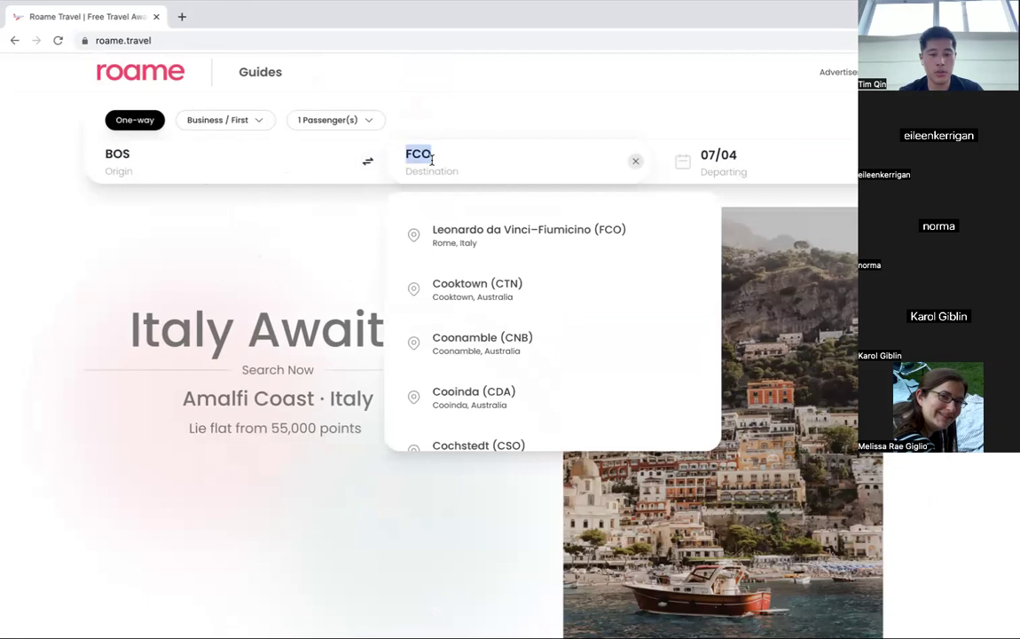
{"action": "type", "text": "nyc"}
{"action": "left_click", "coordinate": [523, 226]}
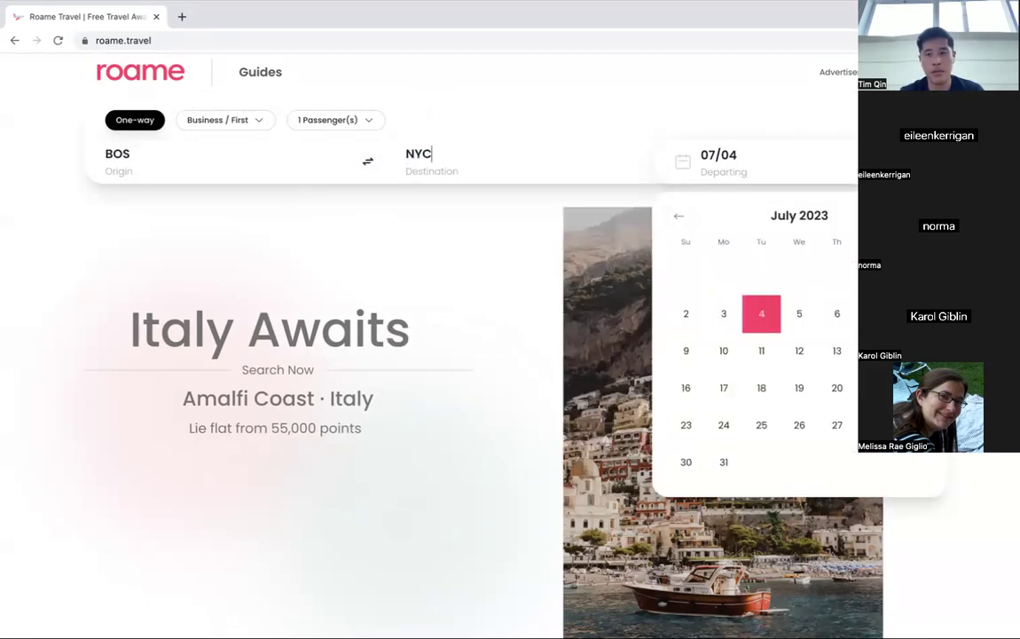
{"action": "key", "text": "Return"}
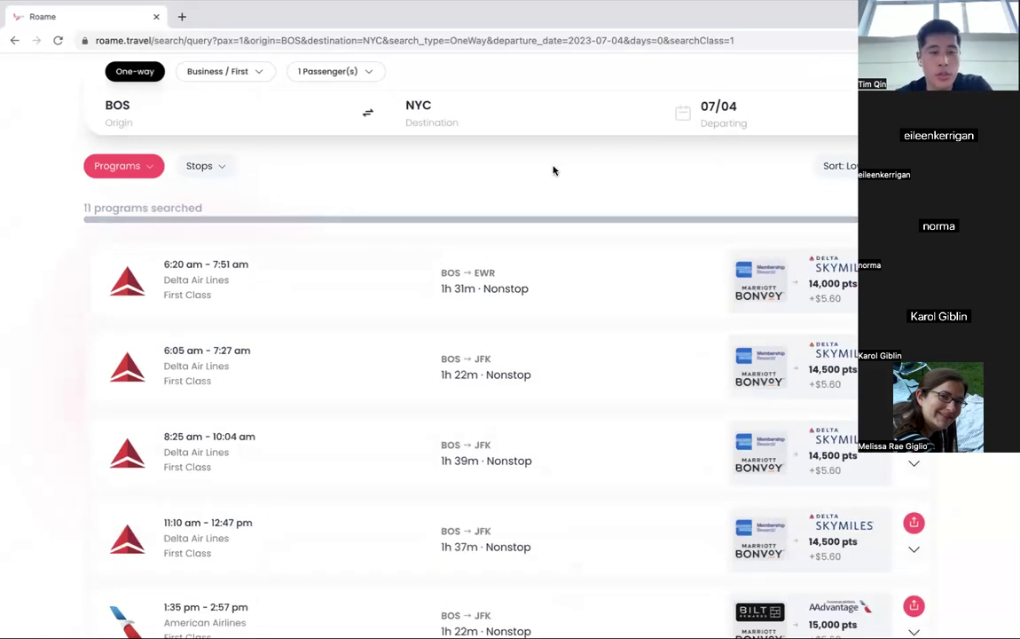
Switch the BOS–NYC 07/04 search's cabin class to Economy.
{"action": "scroll", "coordinate": [552, 170], "scroll_direction": "down", "scroll_amount": 2}
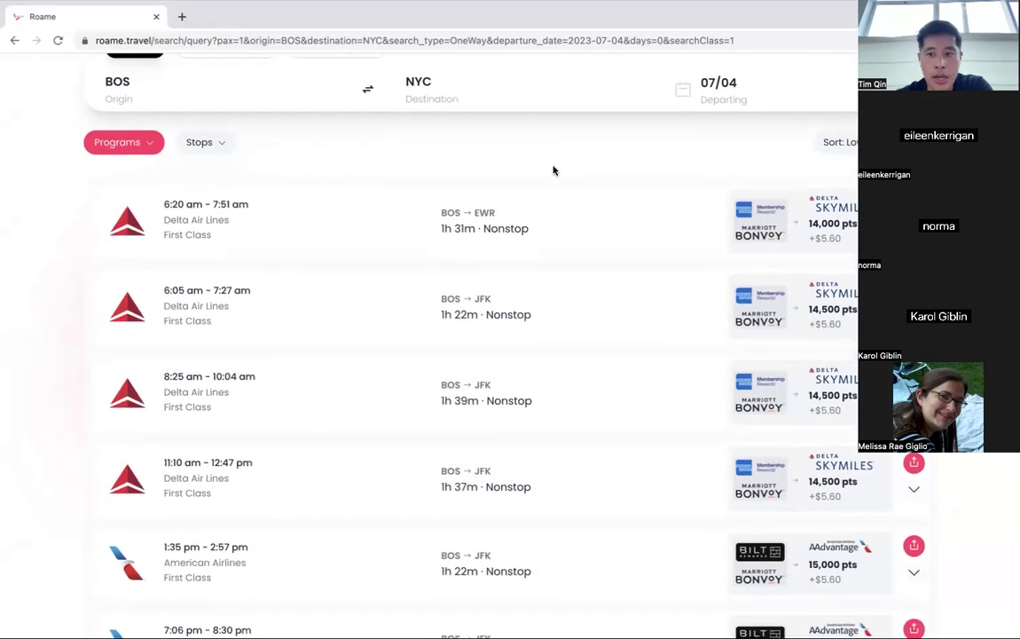
{"action": "scroll", "coordinate": [551, 169], "scroll_direction": "down", "scroll_amount": 3}
{"action": "scroll", "coordinate": [443, 182], "scroll_direction": "up", "scroll_amount": 5}
{"action": "left_click", "coordinate": [221, 116]}
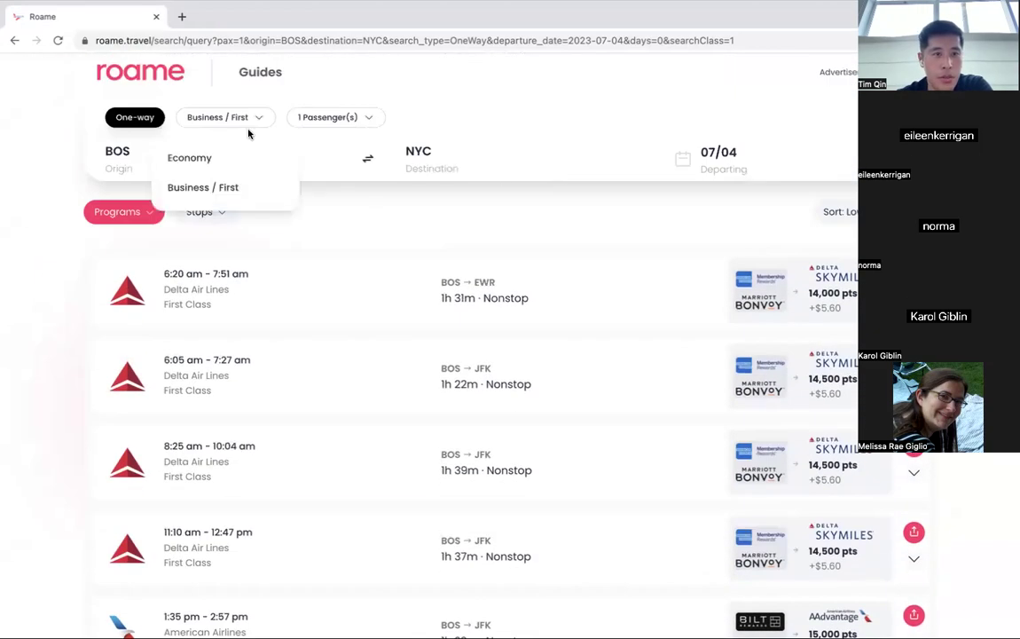
{"action": "left_click", "coordinate": [237, 157]}
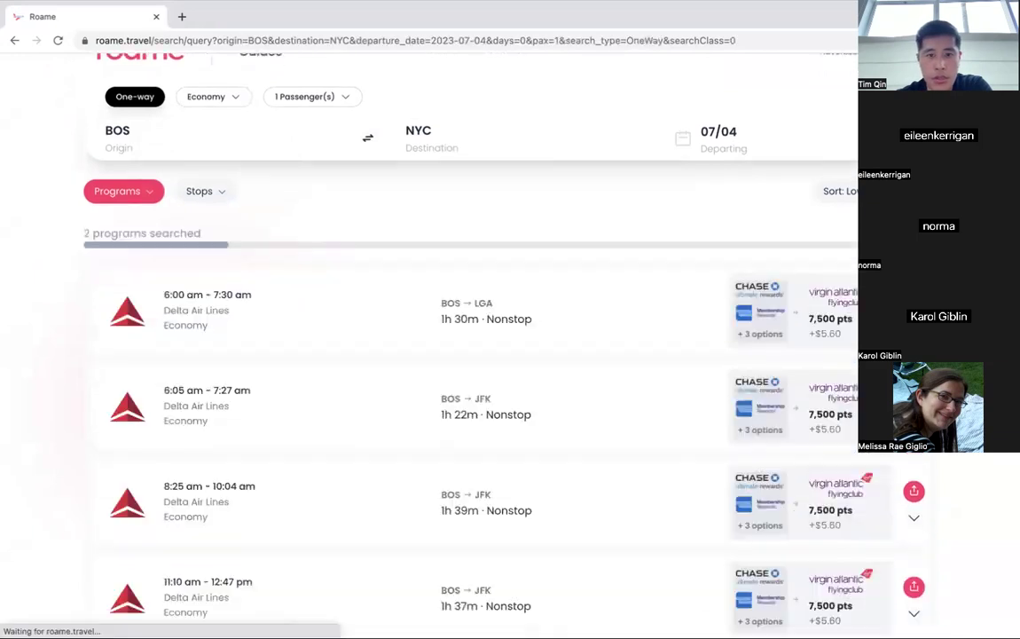
Filter the results to Nonstop flights only and scroll through the Economy results.
{"action": "scroll", "coordinate": [679, 182], "scroll_direction": "down", "scroll_amount": 1}
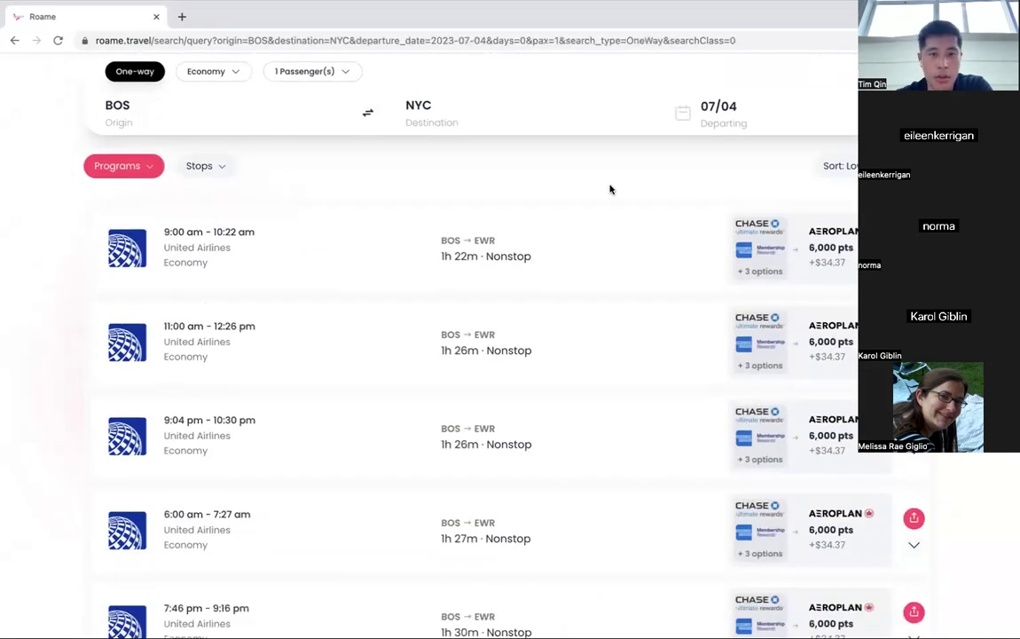
{"action": "left_click", "coordinate": [193, 166]}
{"action": "left_click", "coordinate": [233, 214]}
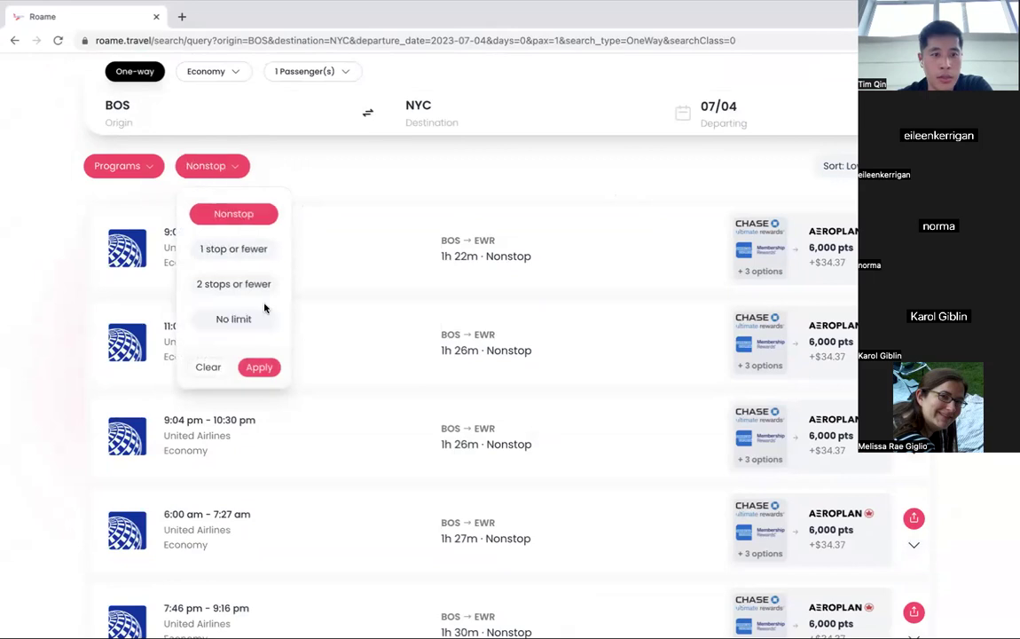
{"action": "left_click", "coordinate": [259, 367]}
{"action": "scroll", "coordinate": [584, 165], "scroll_direction": "down", "scroll_amount": 6}
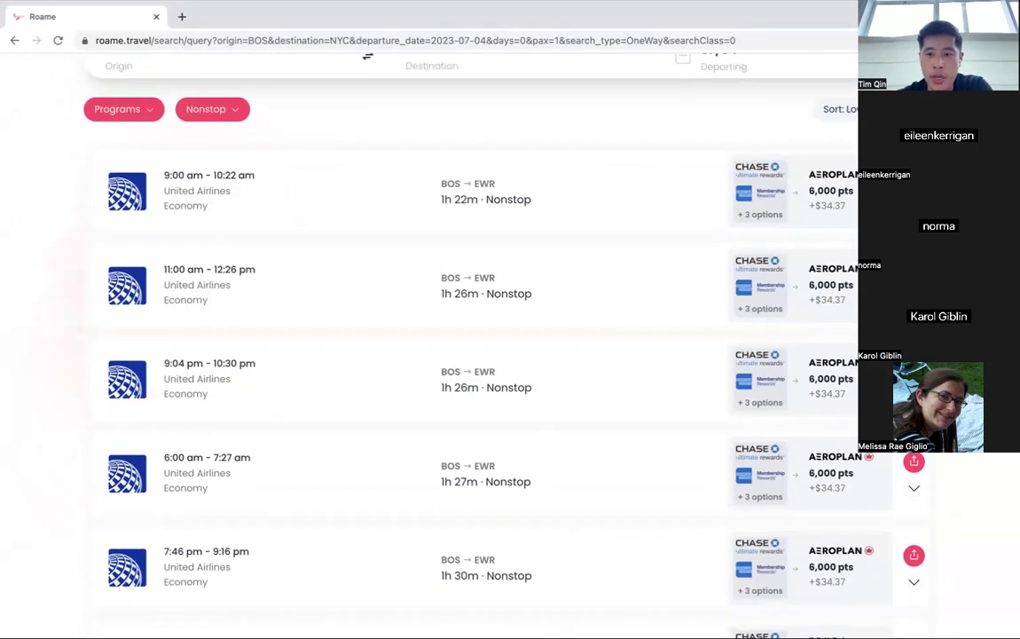
{"action": "scroll", "coordinate": [475, 346], "scroll_direction": "down", "scroll_amount": 1}
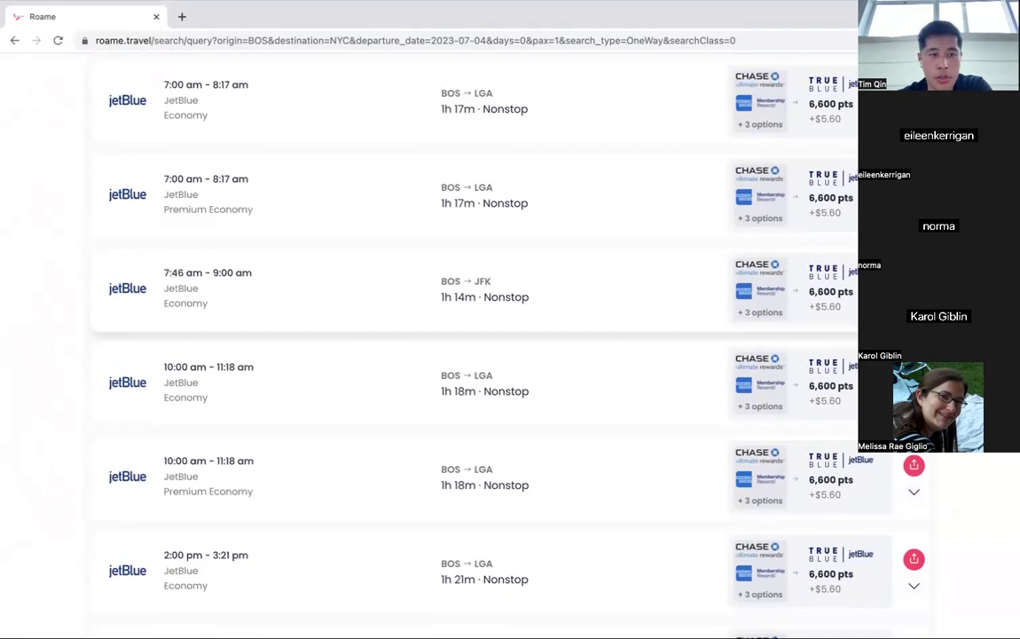
{"action": "scroll", "coordinate": [474, 293], "scroll_direction": "down", "scroll_amount": 15}
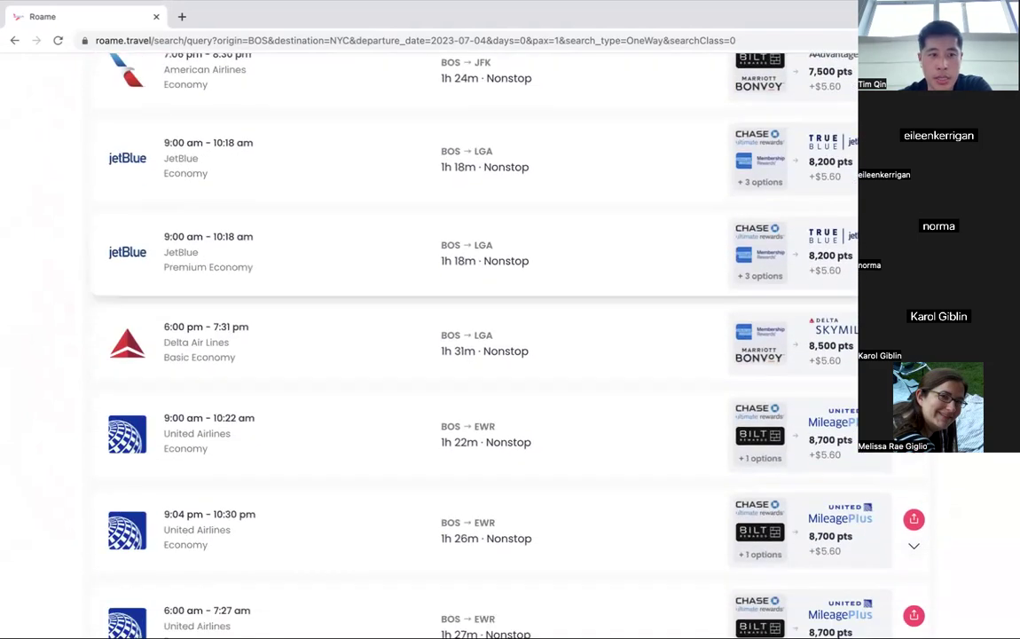
{"action": "scroll", "coordinate": [475, 293], "scroll_direction": "down", "scroll_amount": 12}
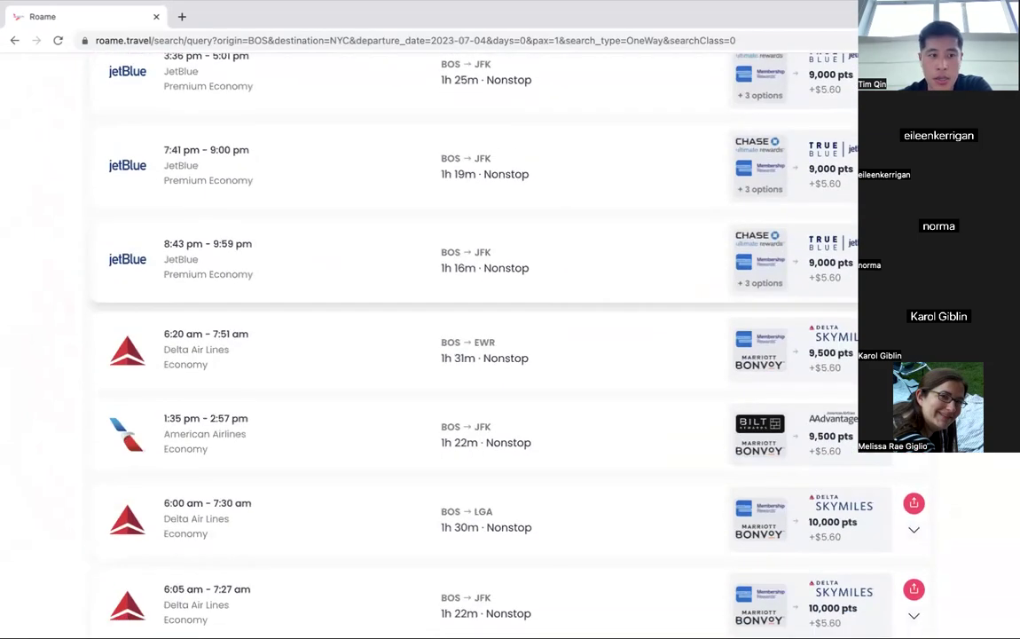
{"action": "scroll", "coordinate": [475, 292], "scroll_direction": "down", "scroll_amount": 15}
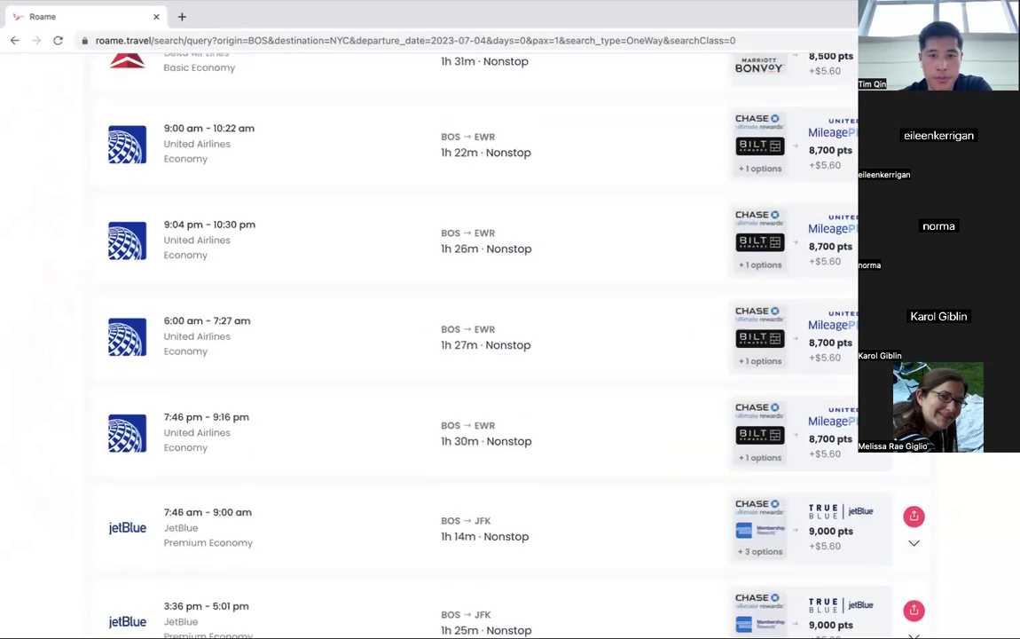
{"action": "scroll", "coordinate": [475, 293], "scroll_direction": "up", "scroll_amount": 20}
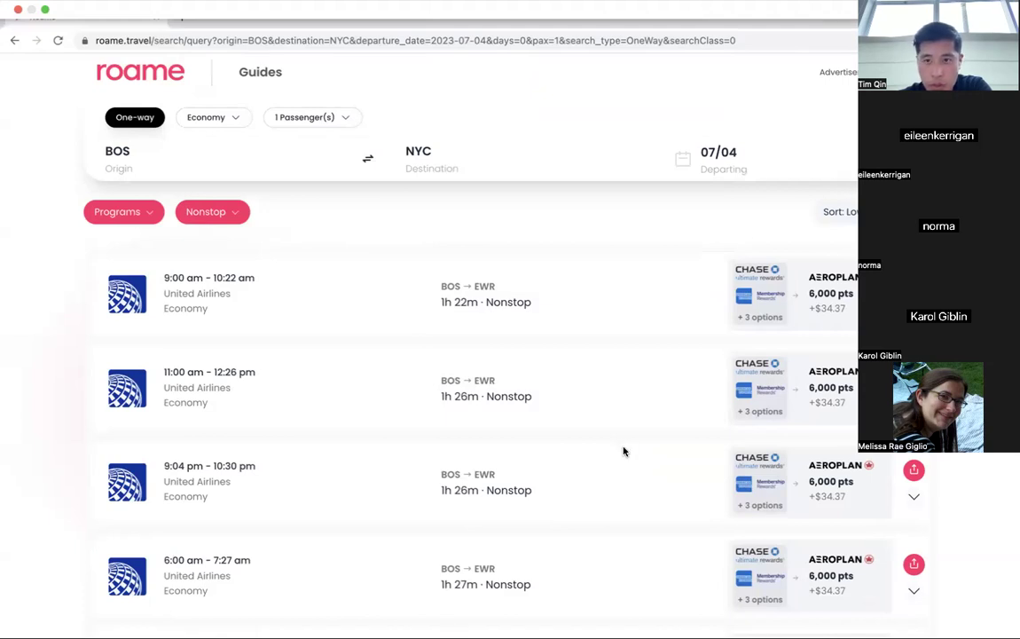
Review the BOS–NYC Economy nonstop results, United flights to EWR at 6,000 Aeroplan points plus $34.37.
{"action": "mouse_move", "coordinate": [549, 39]}
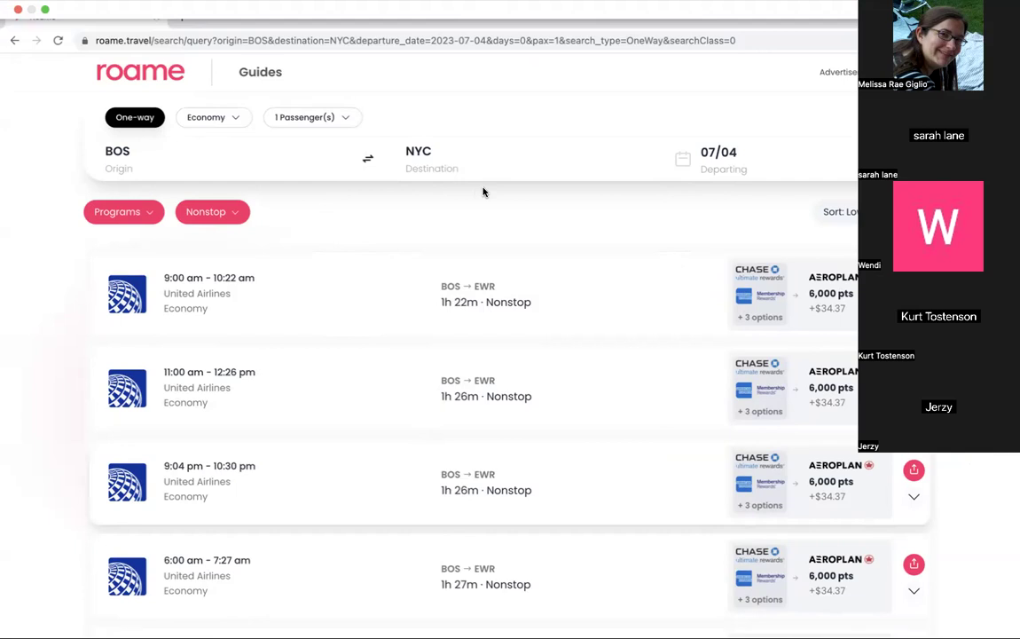
{"action": "mouse_move", "coordinate": [466, 26]}
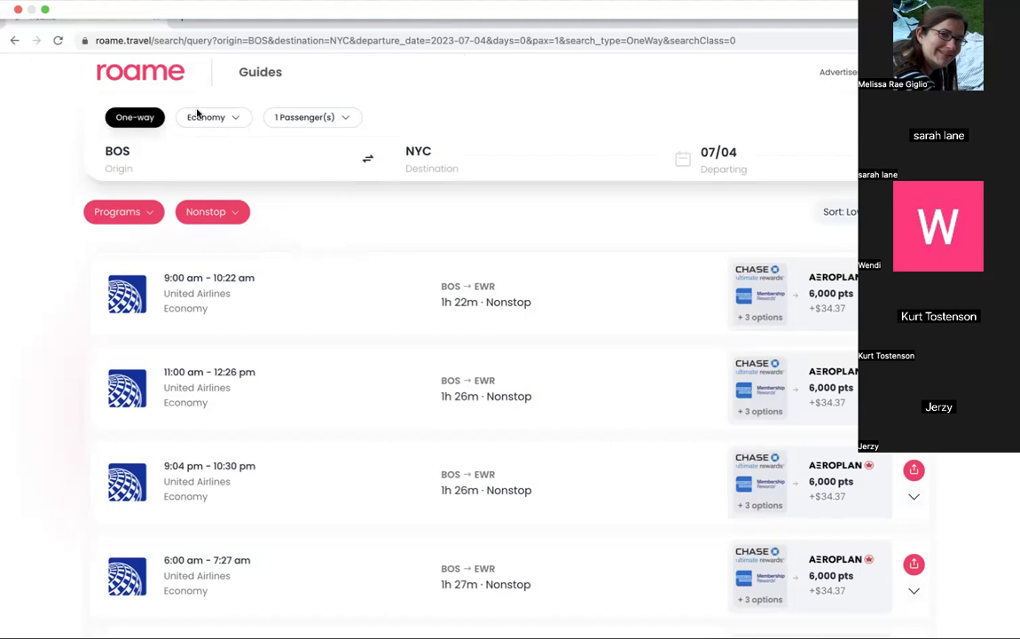
{"action": "mouse_move", "coordinate": [421, 34]}
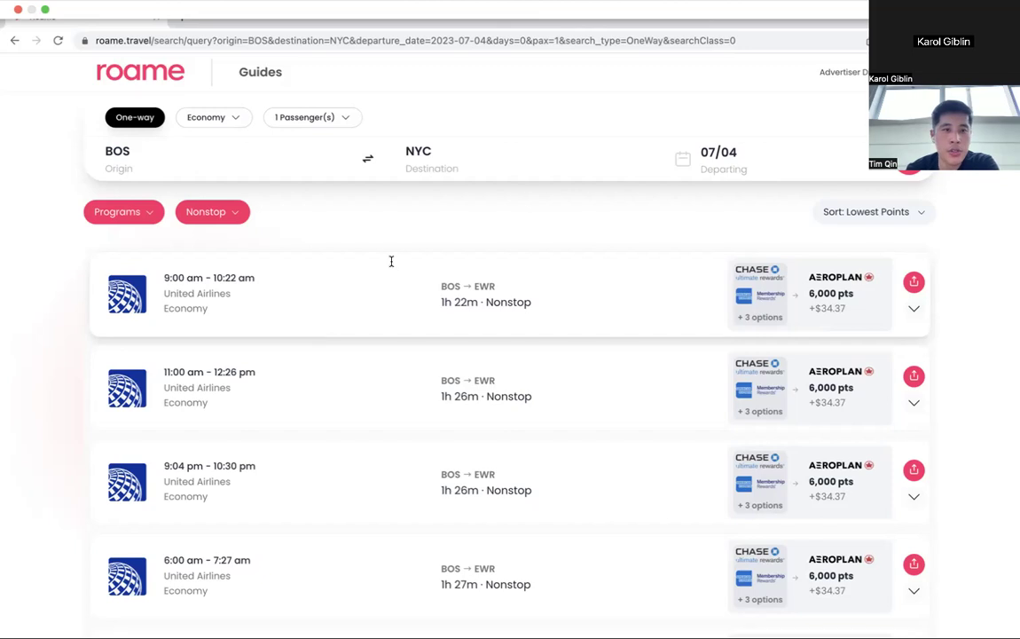
Raise the passenger count from 1 to 2.
{"action": "left_click", "coordinate": [316, 121]}
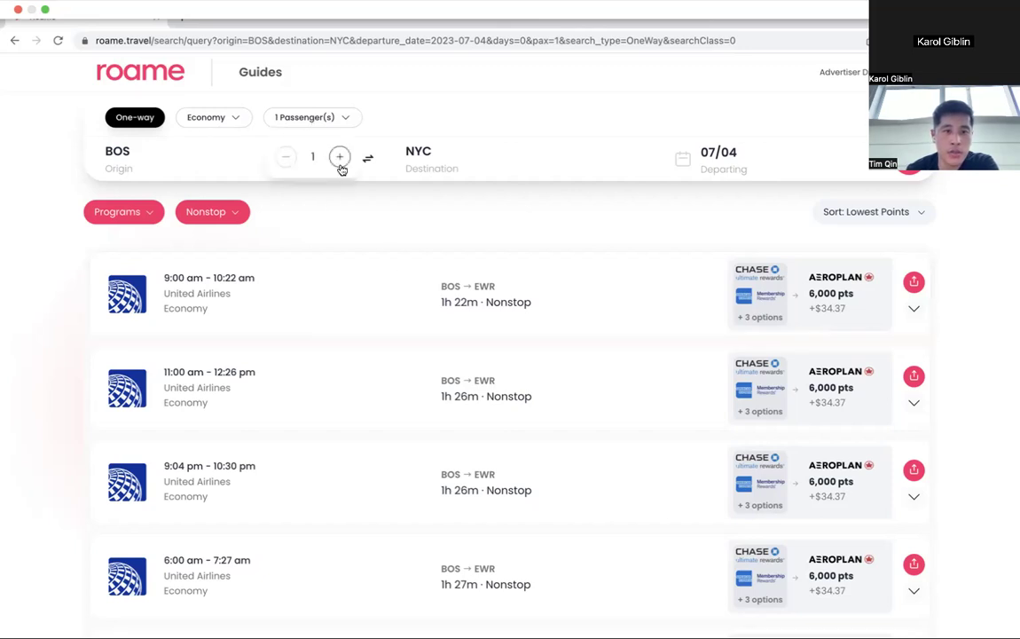
{"action": "left_click", "coordinate": [341, 157]}
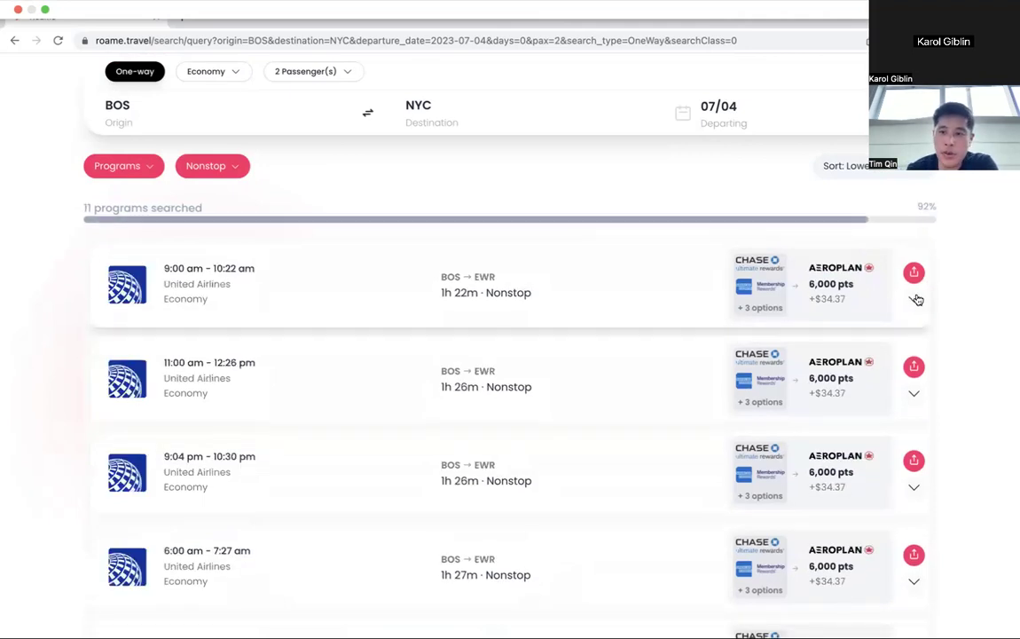
Expand the first result's details: United 424, Boeing 737-900, BOS to EWR in 1h 22m.
{"action": "left_click", "coordinate": [914, 300]}
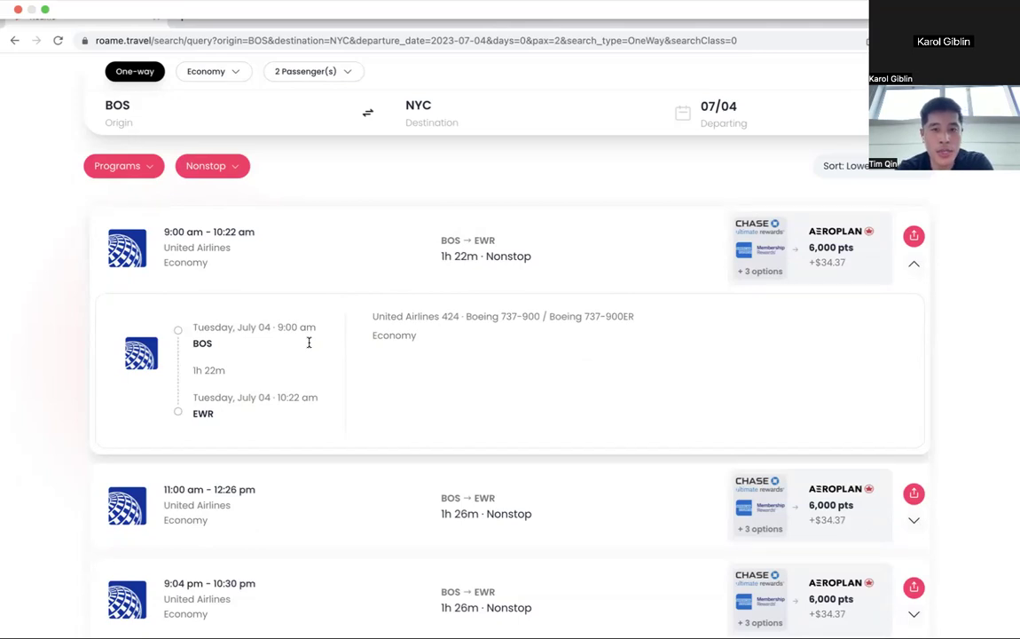
{"action": "left_click", "coordinate": [318, 80]}
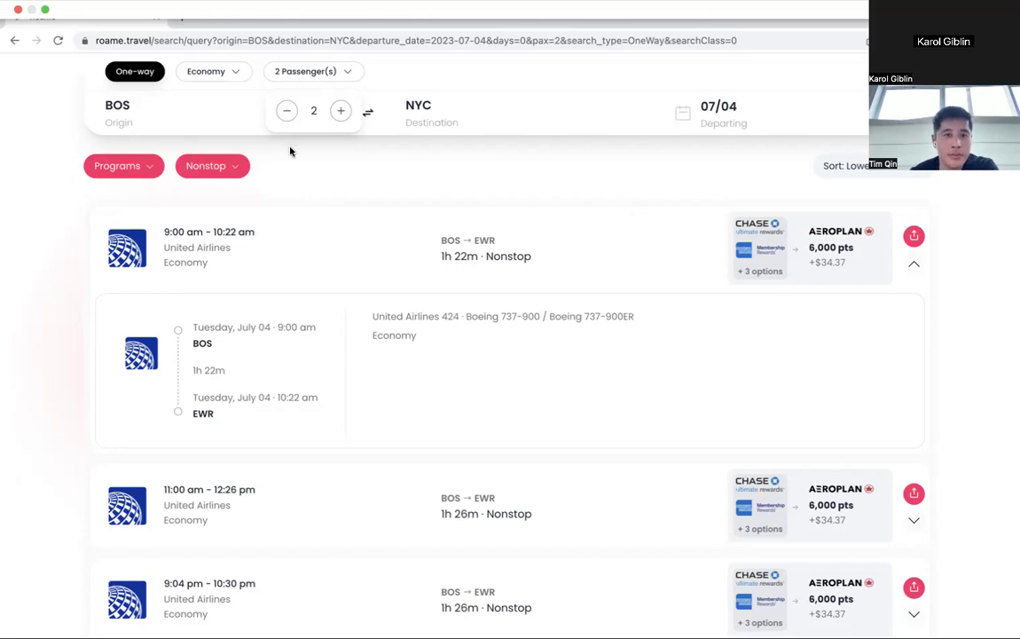
Set passengers back to 1 and change the destination to Cancún Intl (CUN).
{"action": "left_click", "coordinate": [287, 110]}
{"action": "left_click", "coordinate": [379, 171]}
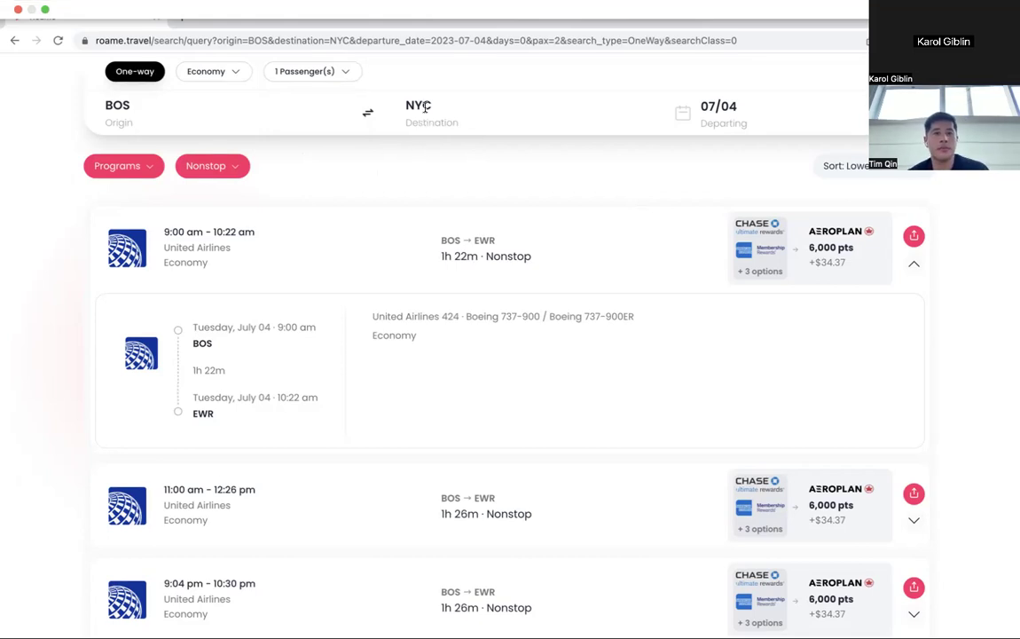
{"action": "left_click", "coordinate": [425, 106]}
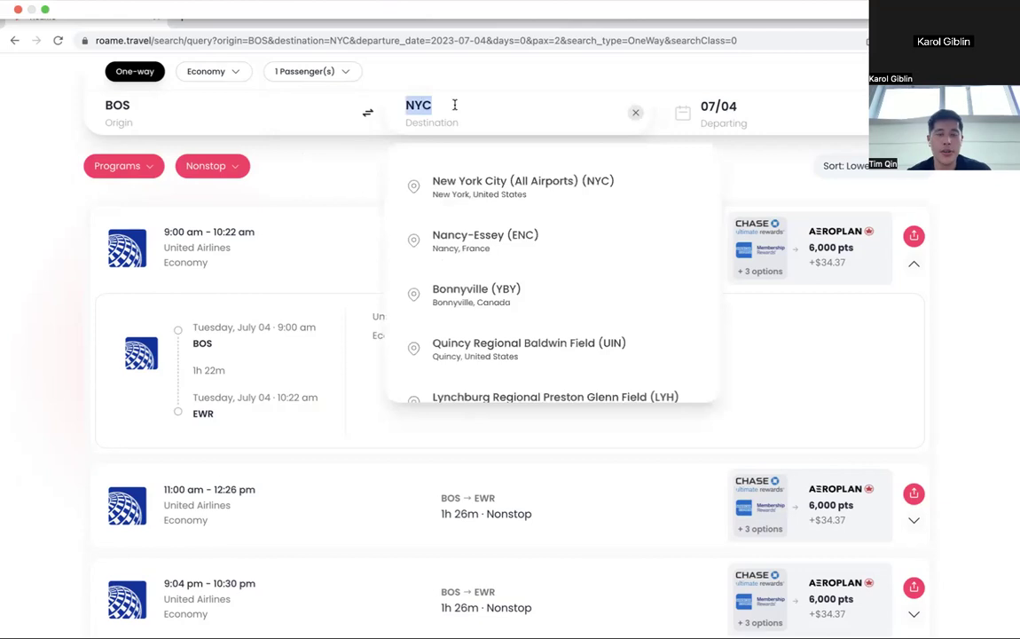
{"action": "type", "text": "canc"}
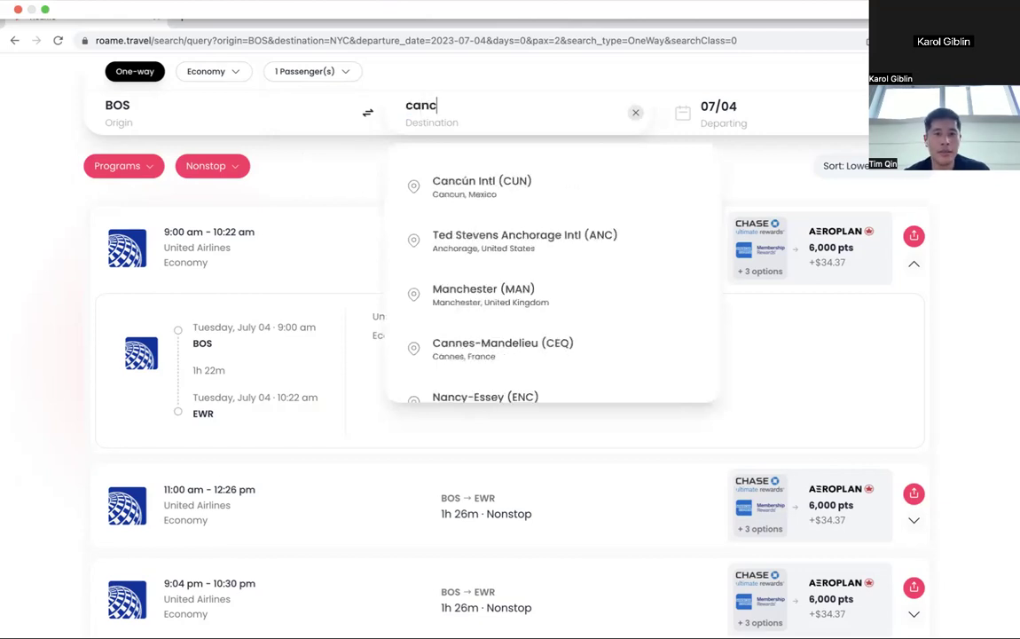
{"action": "type", "text": "un"}
{"action": "left_click", "coordinate": [435, 182]}
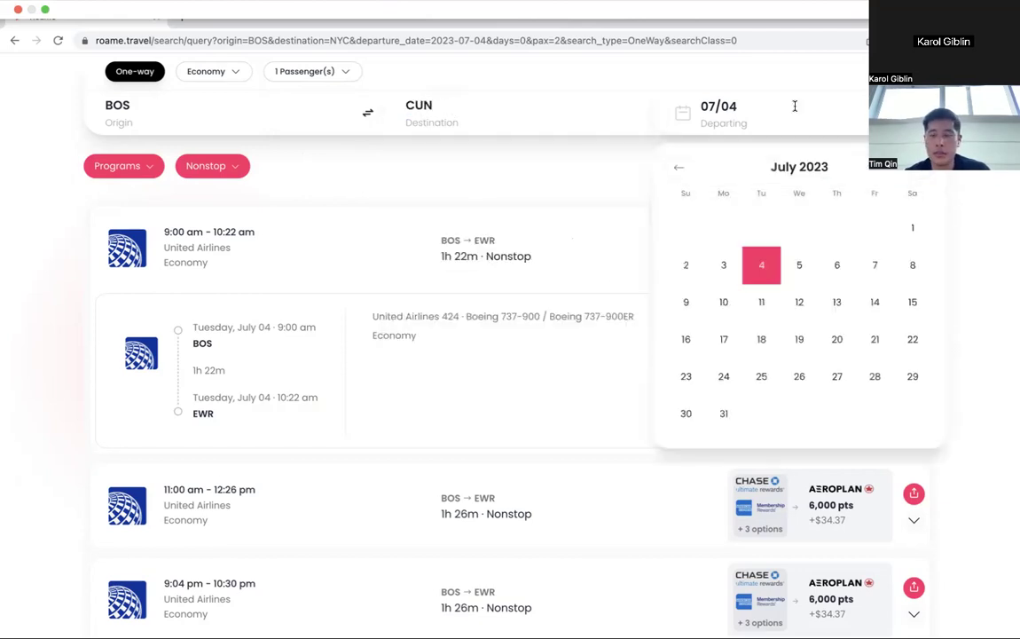
Set the departure date to December 5, 2023.
{"action": "left_click", "coordinate": [916, 172]}
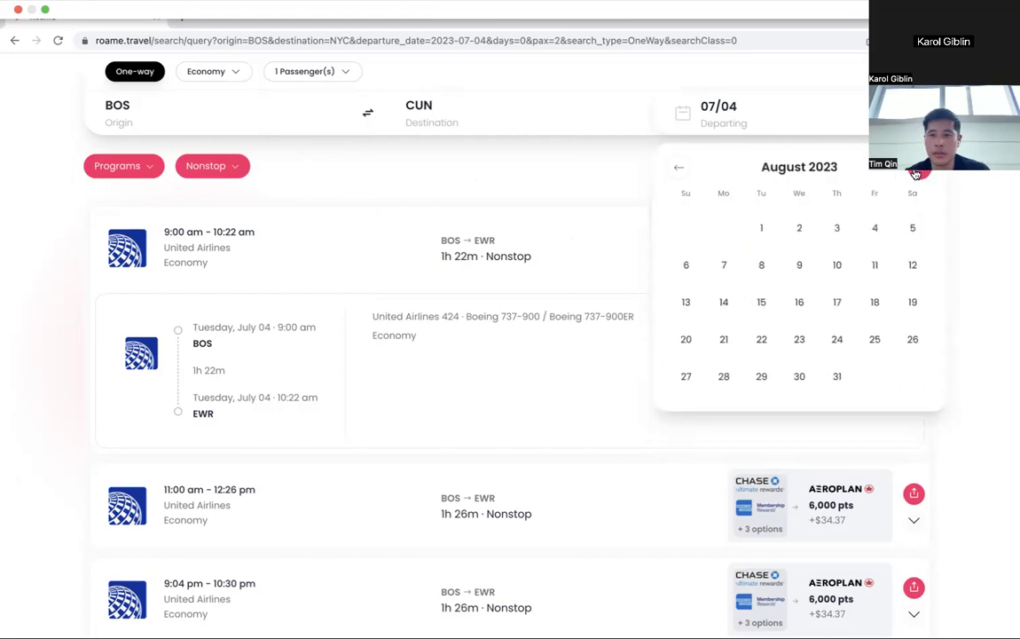
{"action": "left_click", "coordinate": [916, 172]}
{"action": "left_click", "coordinate": [917, 172]}
{"action": "left_click", "coordinate": [917, 172]}
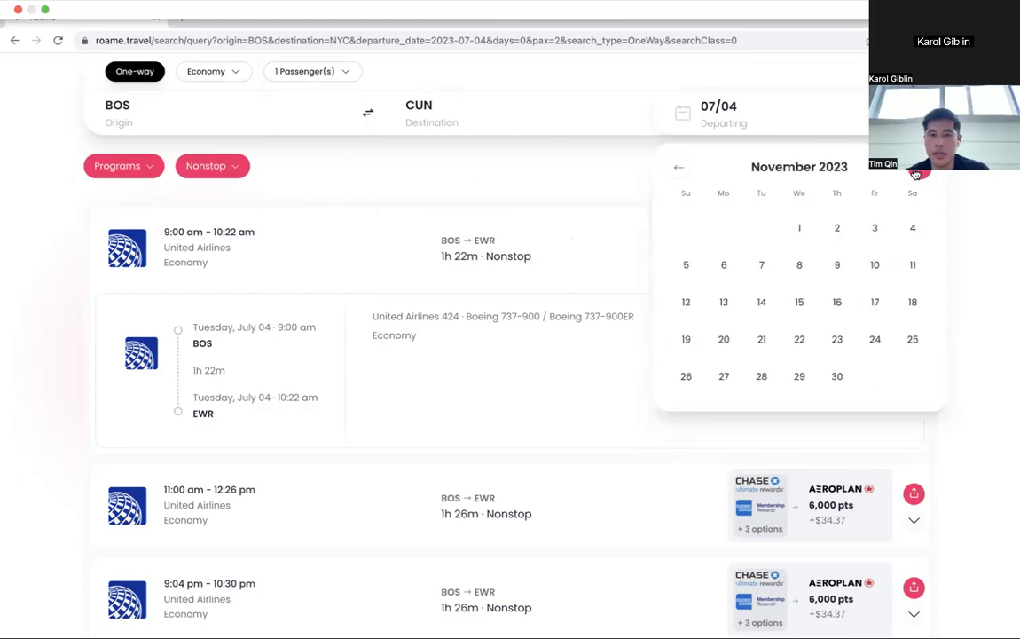
{"action": "left_click", "coordinate": [916, 172]}
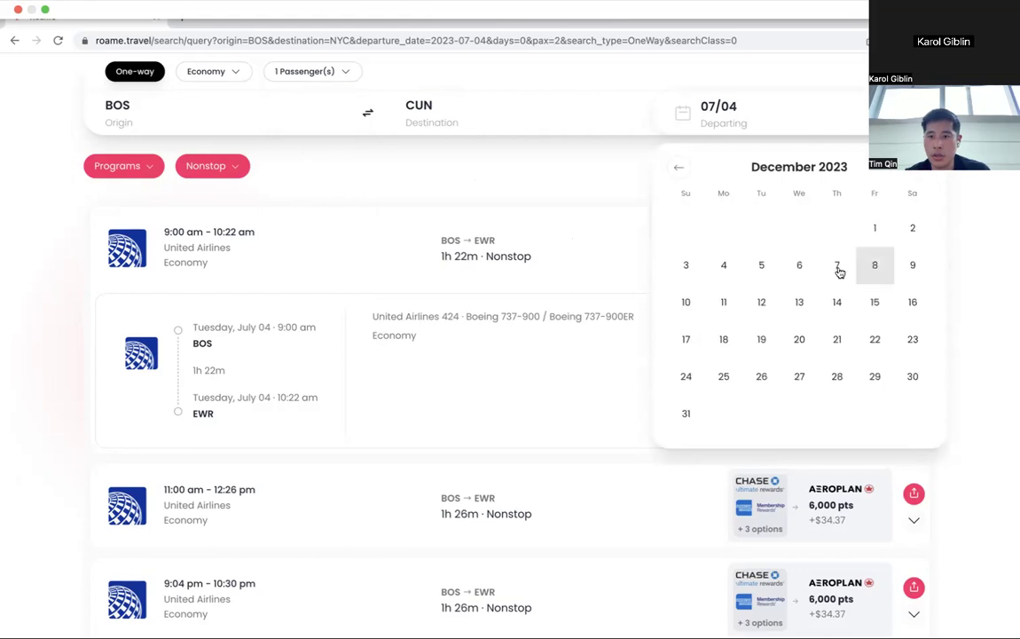
{"action": "left_click", "coordinate": [761, 266]}
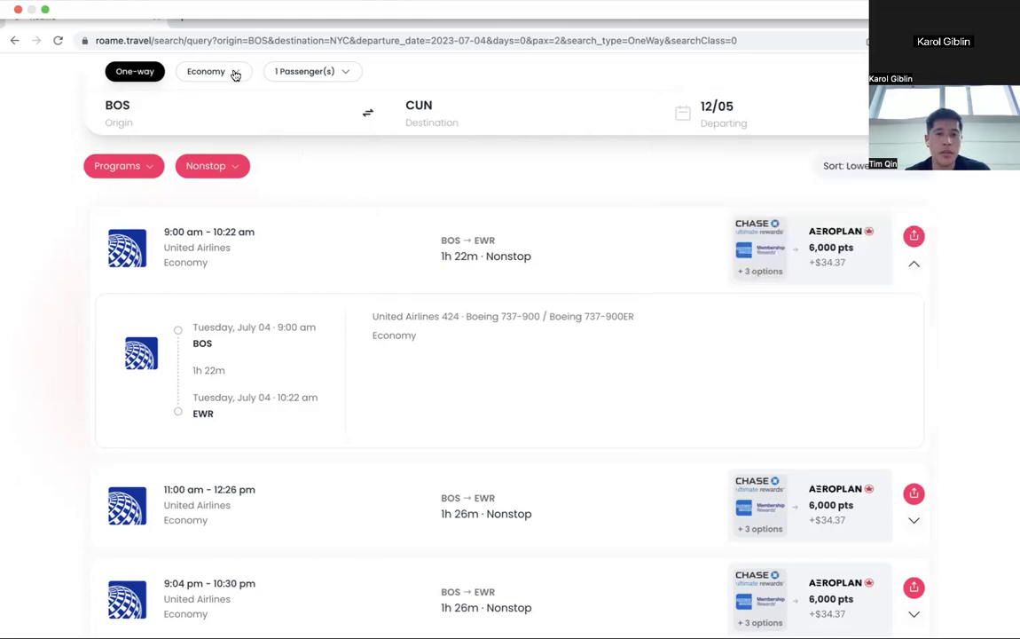